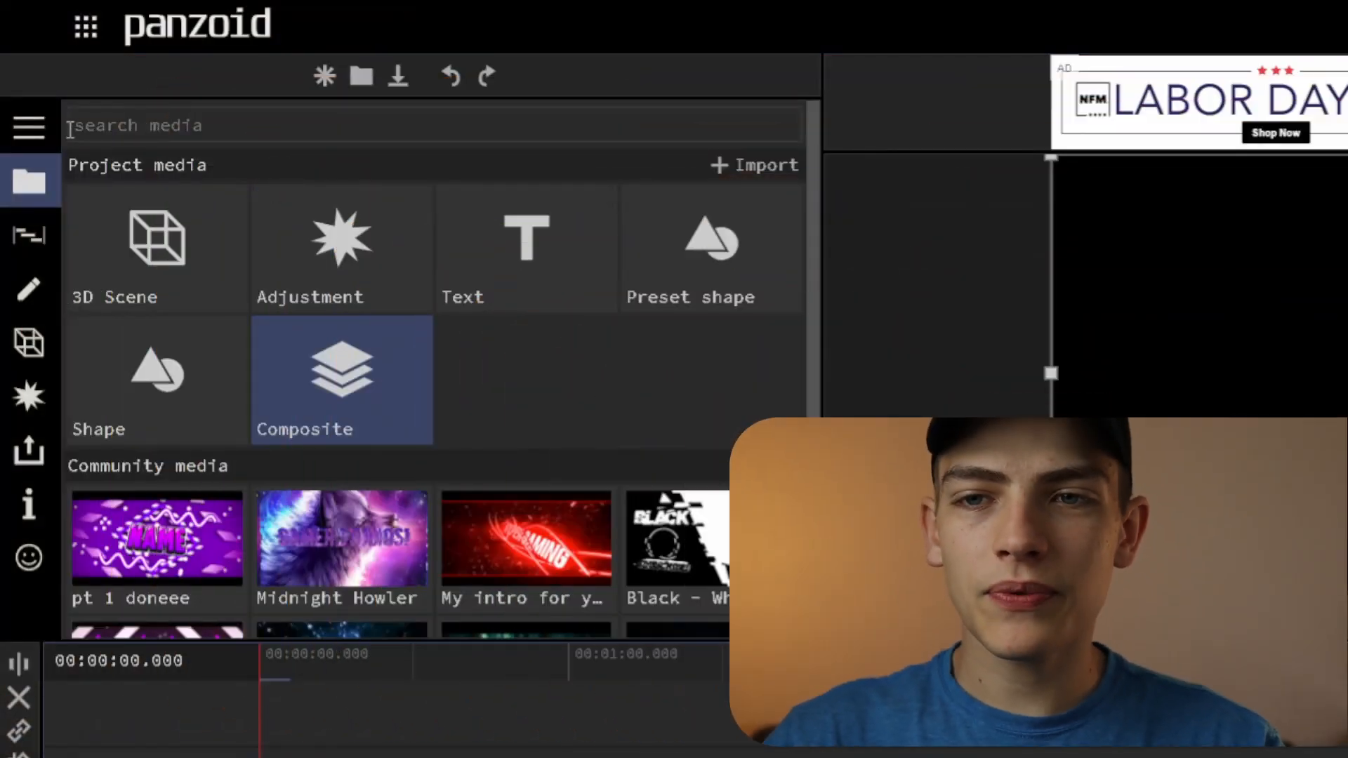
Step: Open the composite's layer list and browse the layer types that can be added to it
click(29, 289)
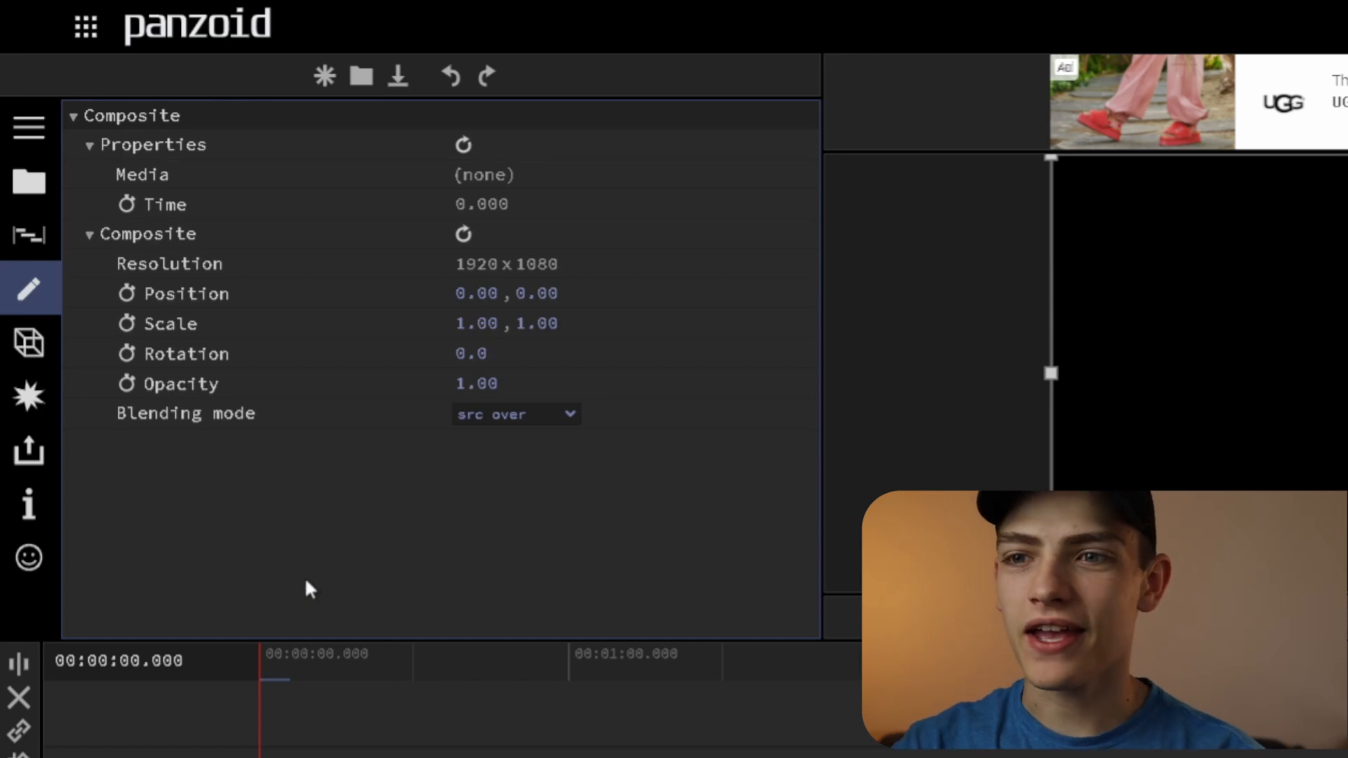
click(39, 336)
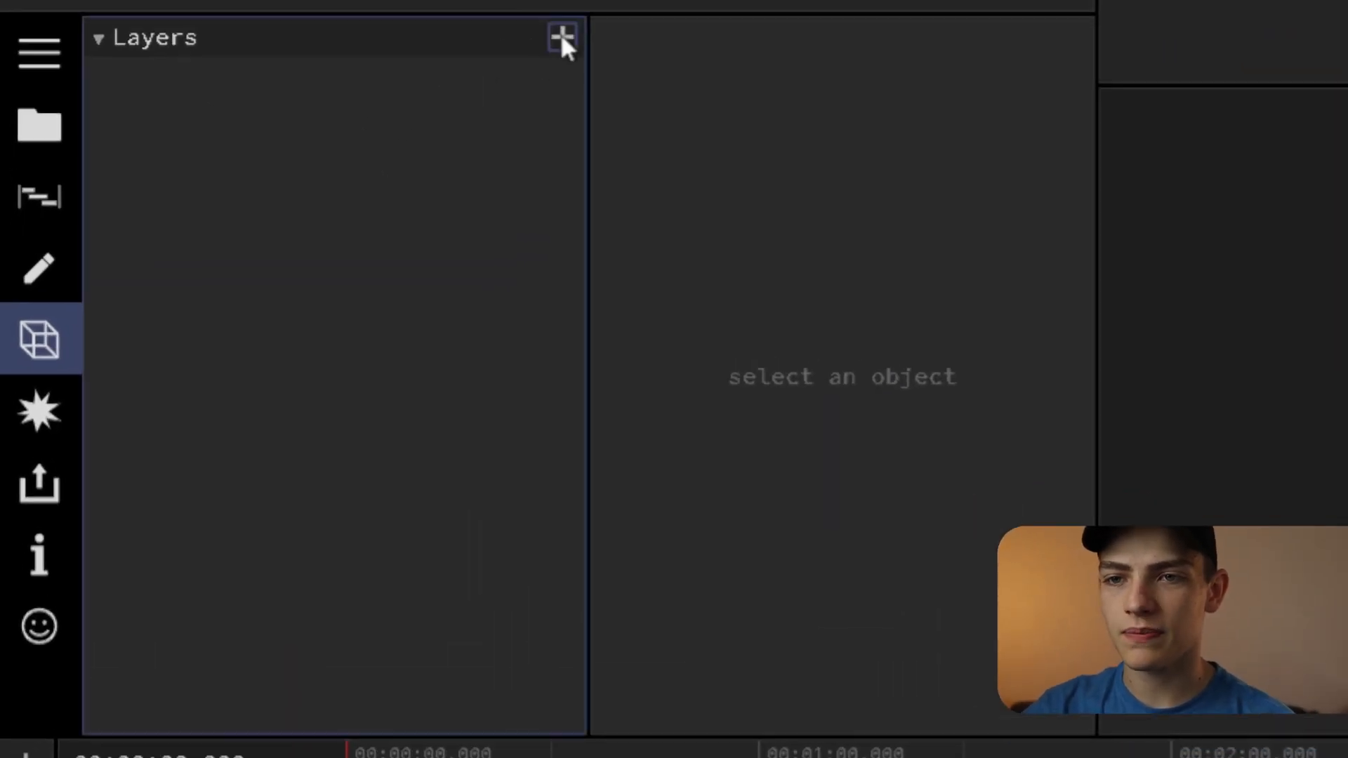
click(421, 116)
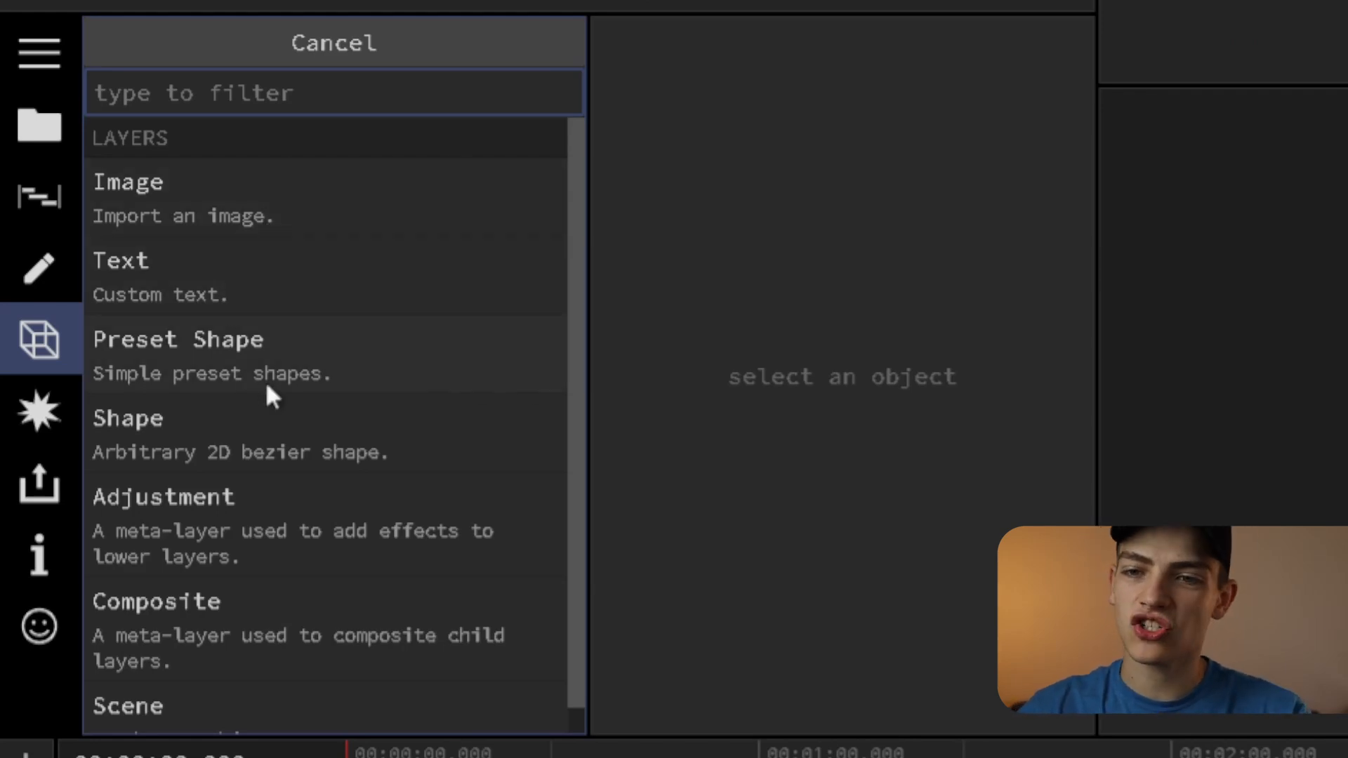
scroll(253, 674, down, 1)
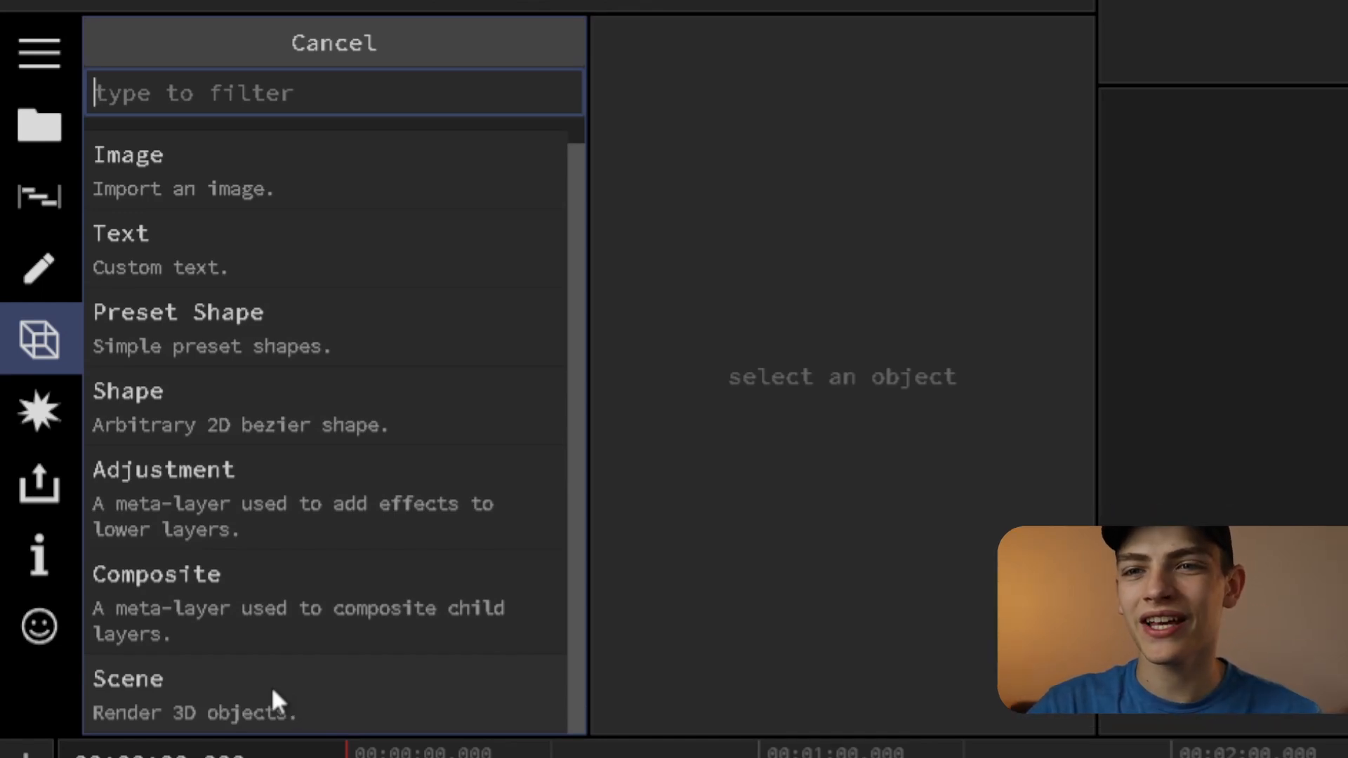
scroll(393, 421, up, 1)
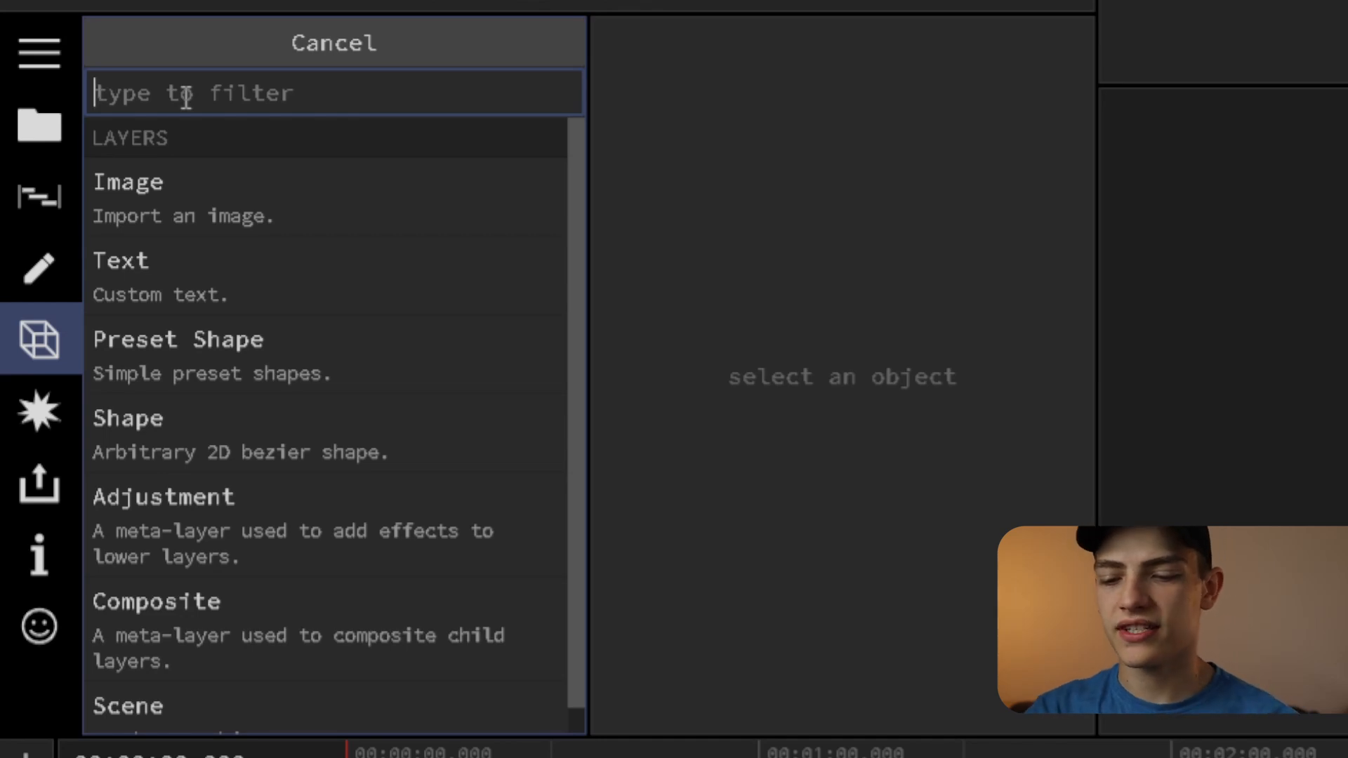
Step: Filter the available layer types by "text" and by "ad", clearing the filter after each search
text(text)
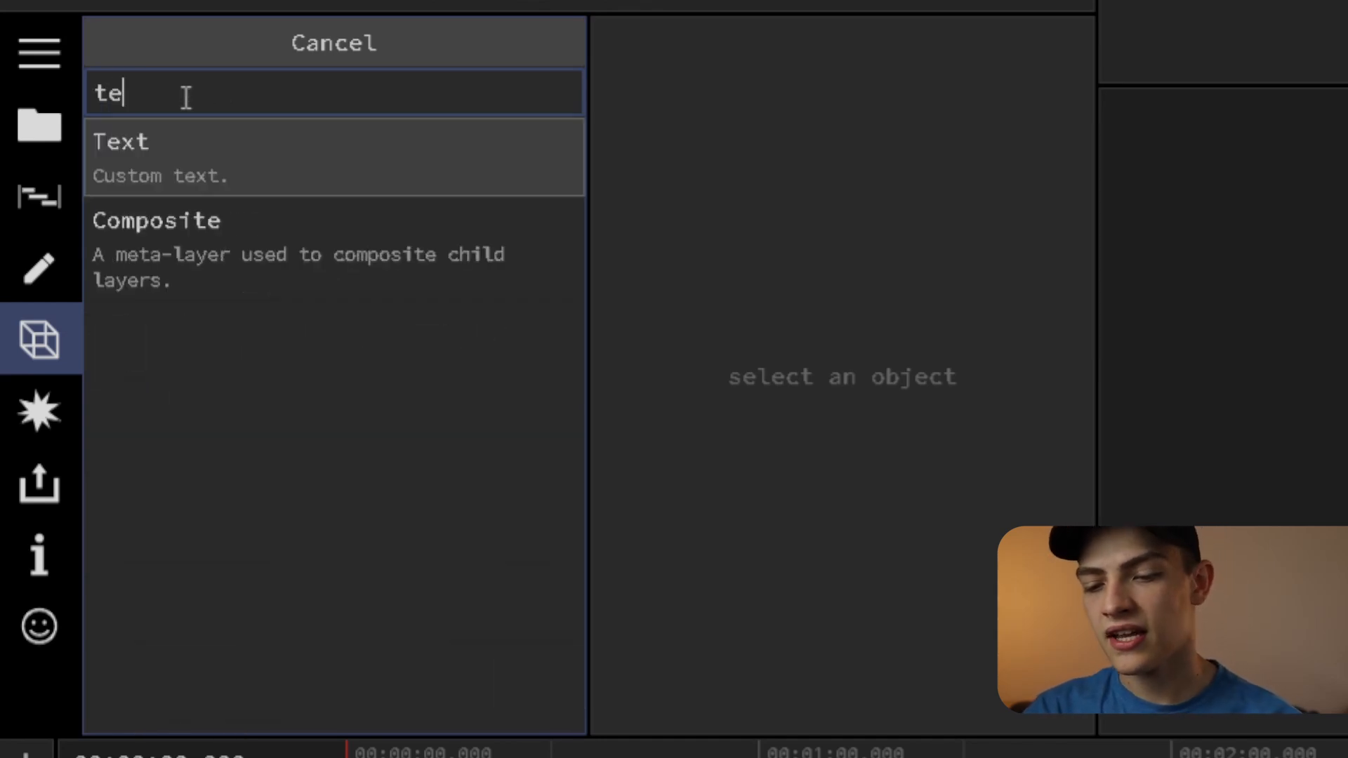
key(BackSpace)
key(BackSpace)
key(BackSpace)
key(BackSpace)
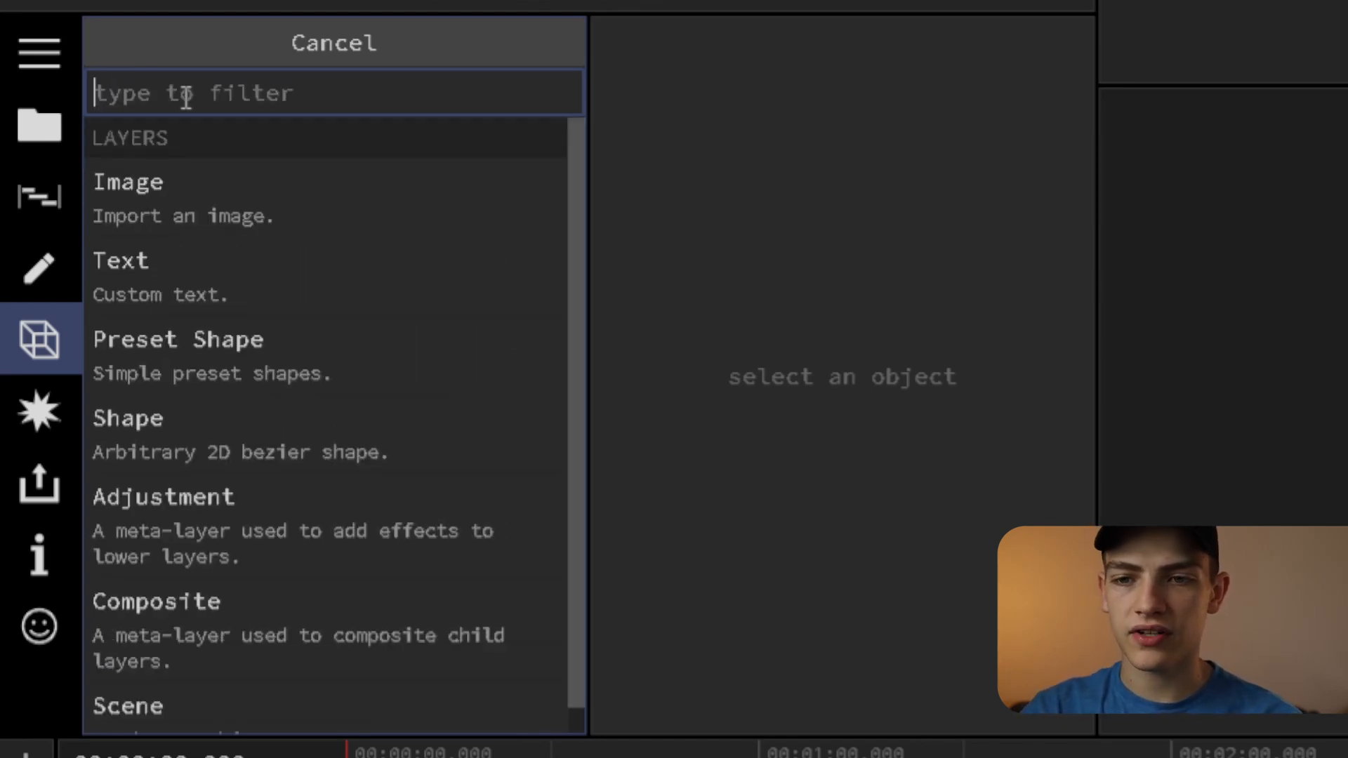
text(ad)
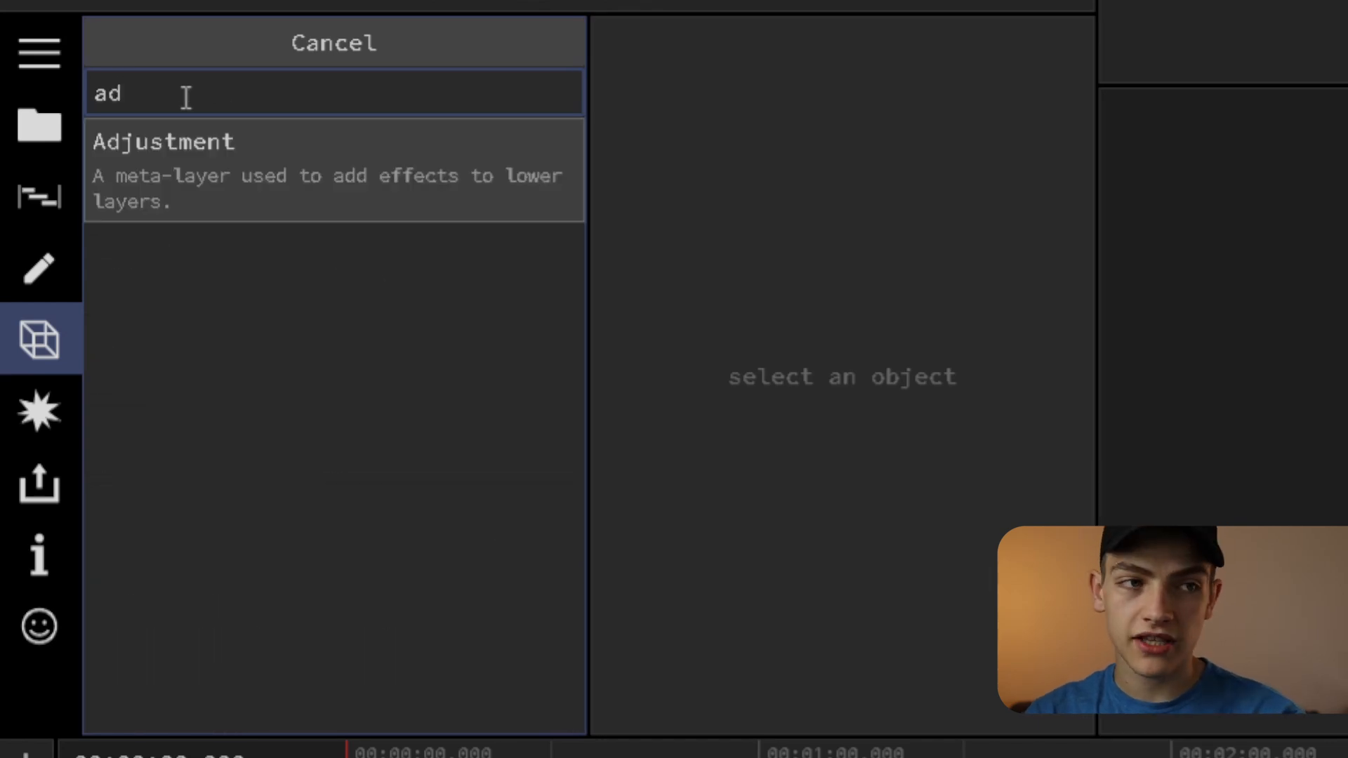
key(BackSpace)
key(BackSpace)
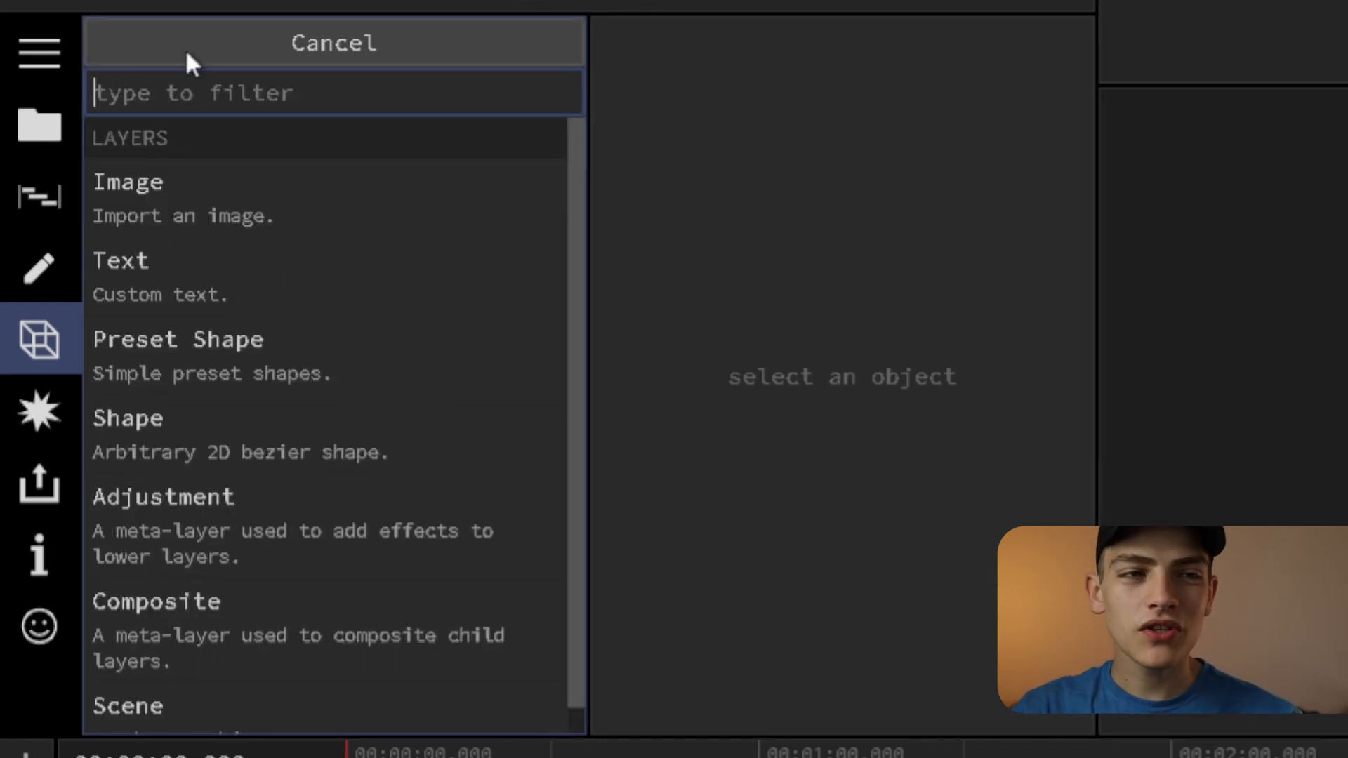
Step: Import two image layers into the composite
click(224, 204)
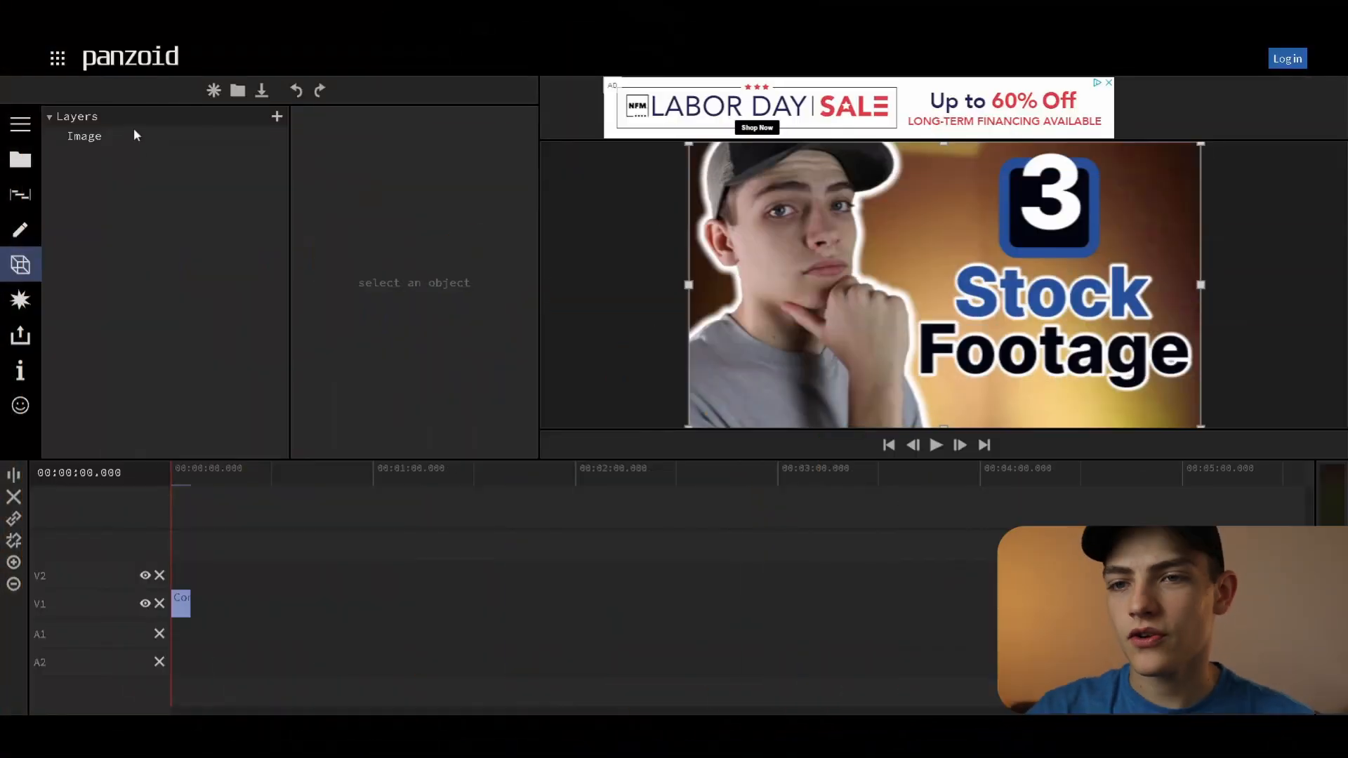
click(250, 138)
click(276, 118)
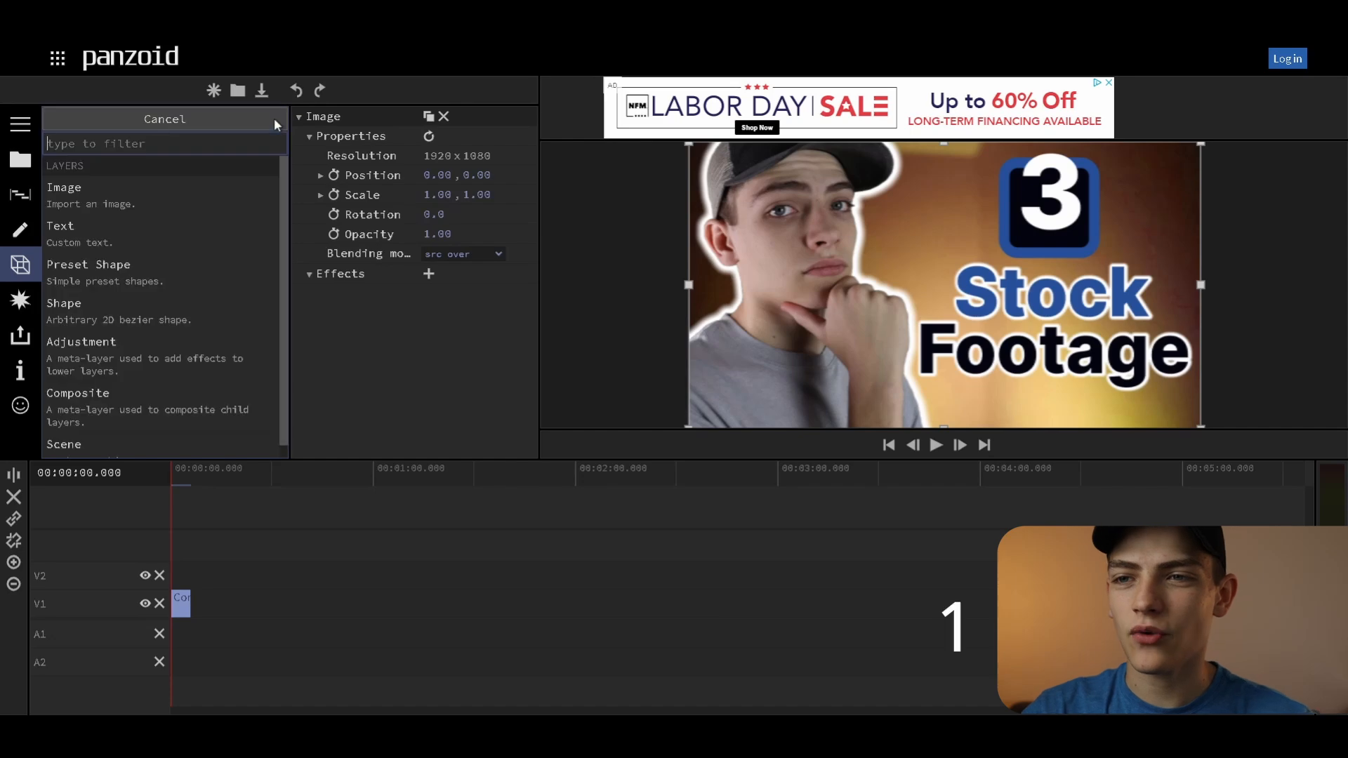
scroll(107, 343, down, 1)
click(120, 356)
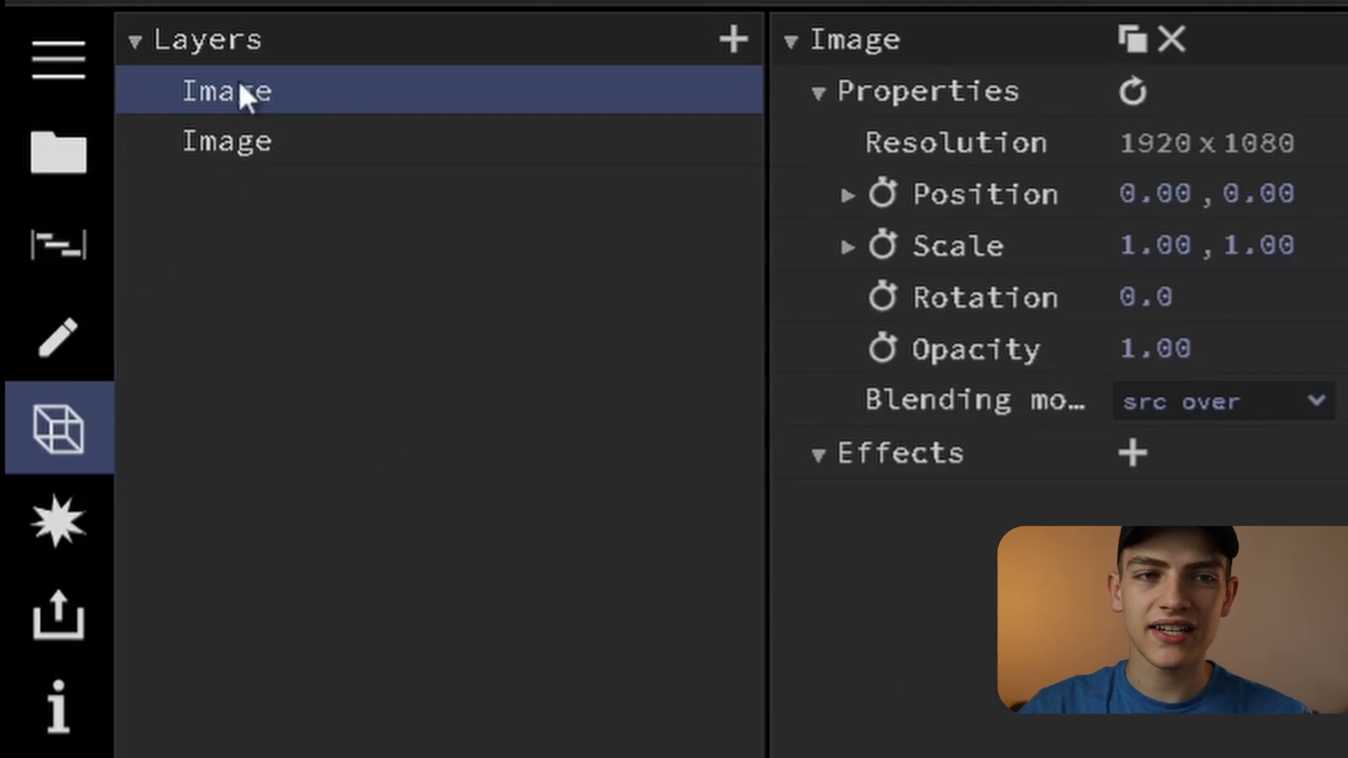
Step: Rename the upper image layer "Thumbnail 1"
double_click(279, 90)
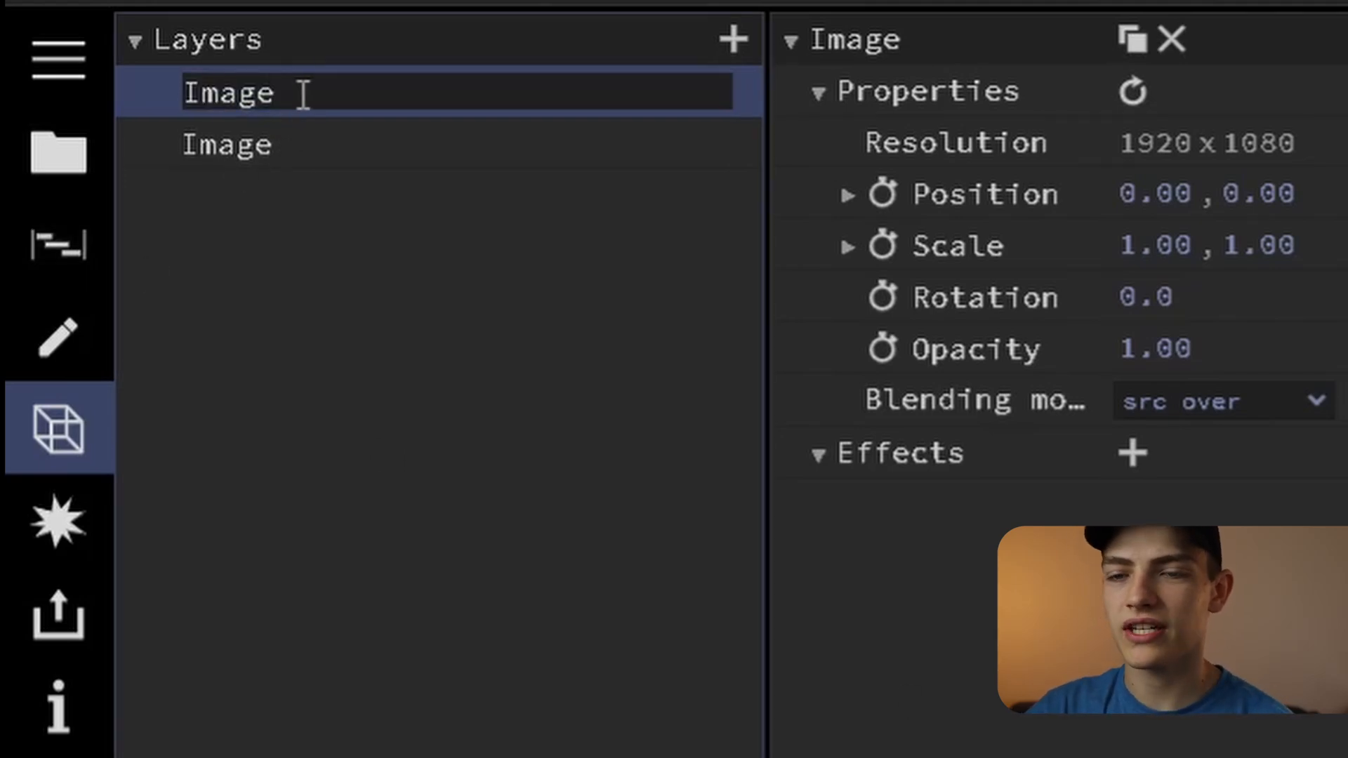
key(BackSpace)
key(BackSpace)
key(BackSpace)
key(BackSpace)
key(BackSpace)
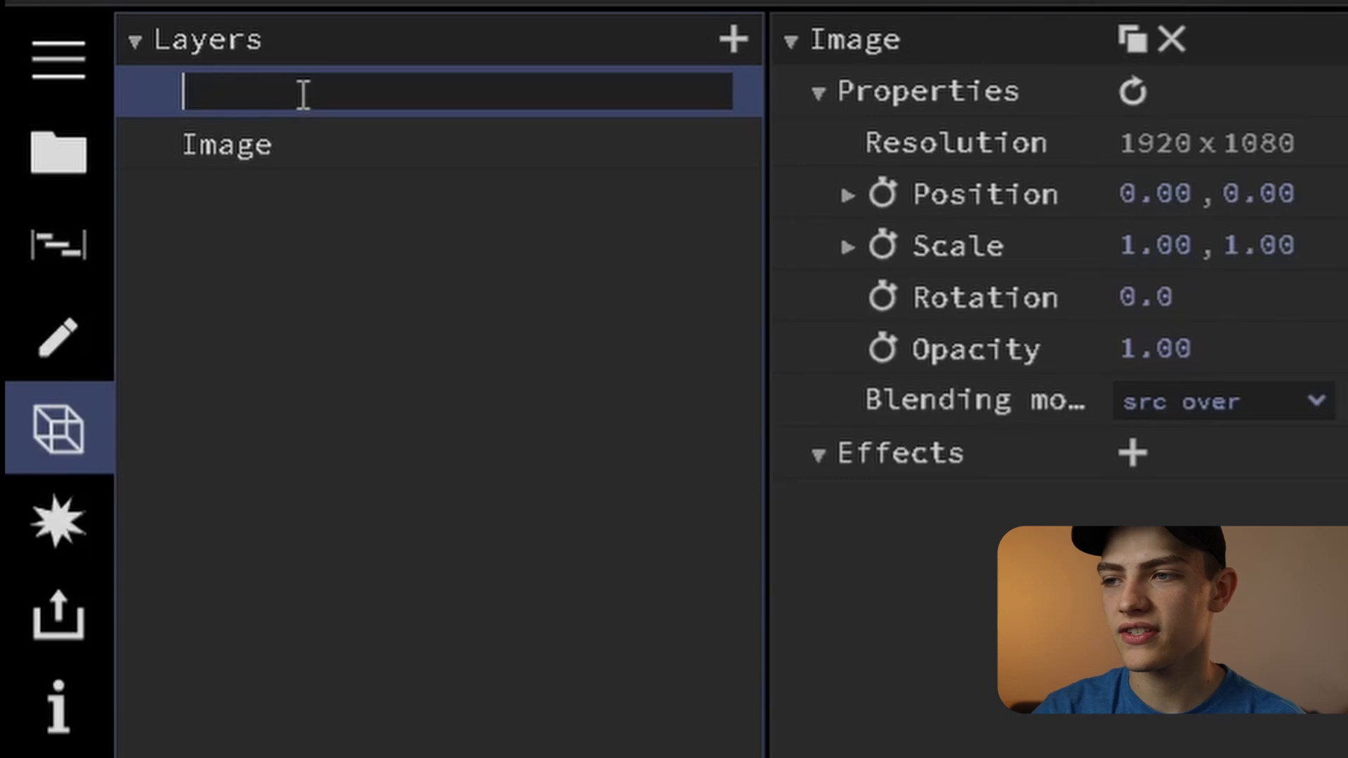
text(Thumbnail 1)
click(348, 158)
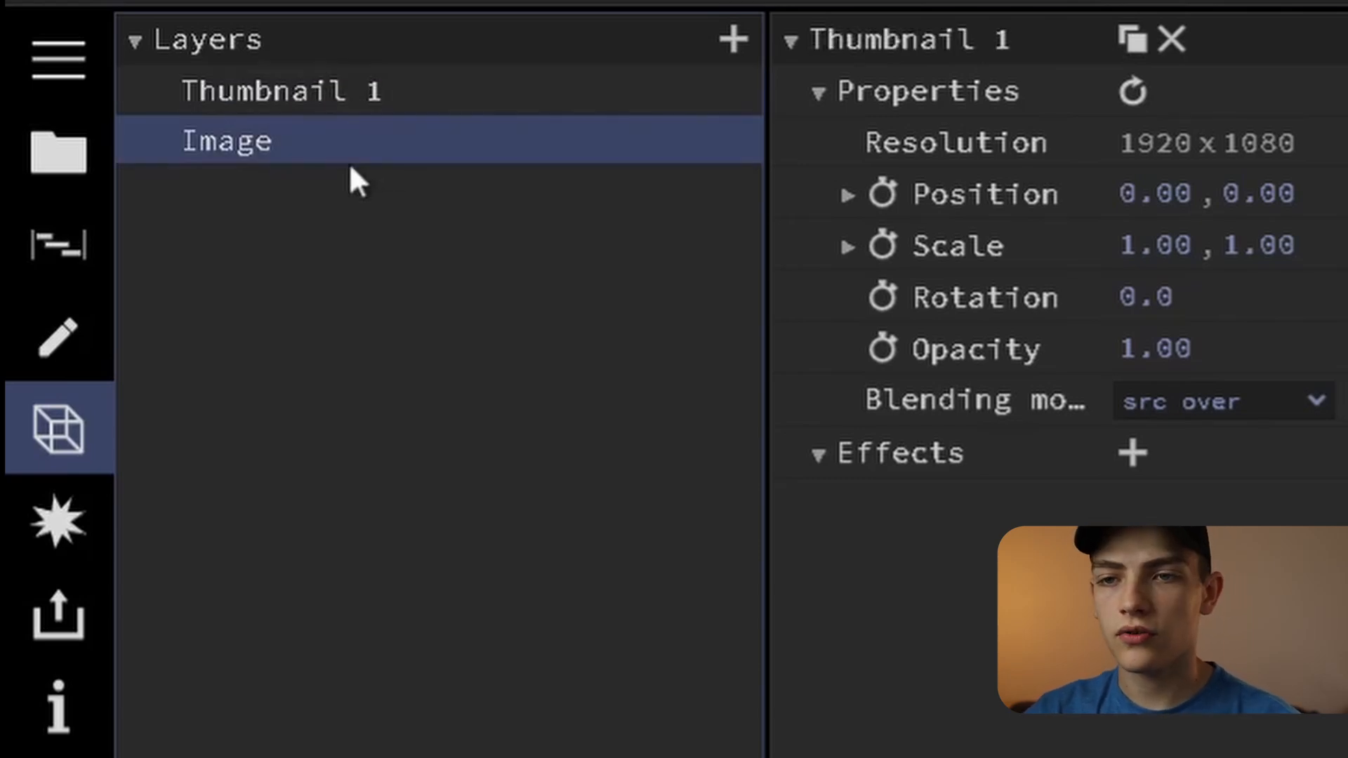
Step: Rename the second image layer "Thumbnail 2"
double_click(316, 133)
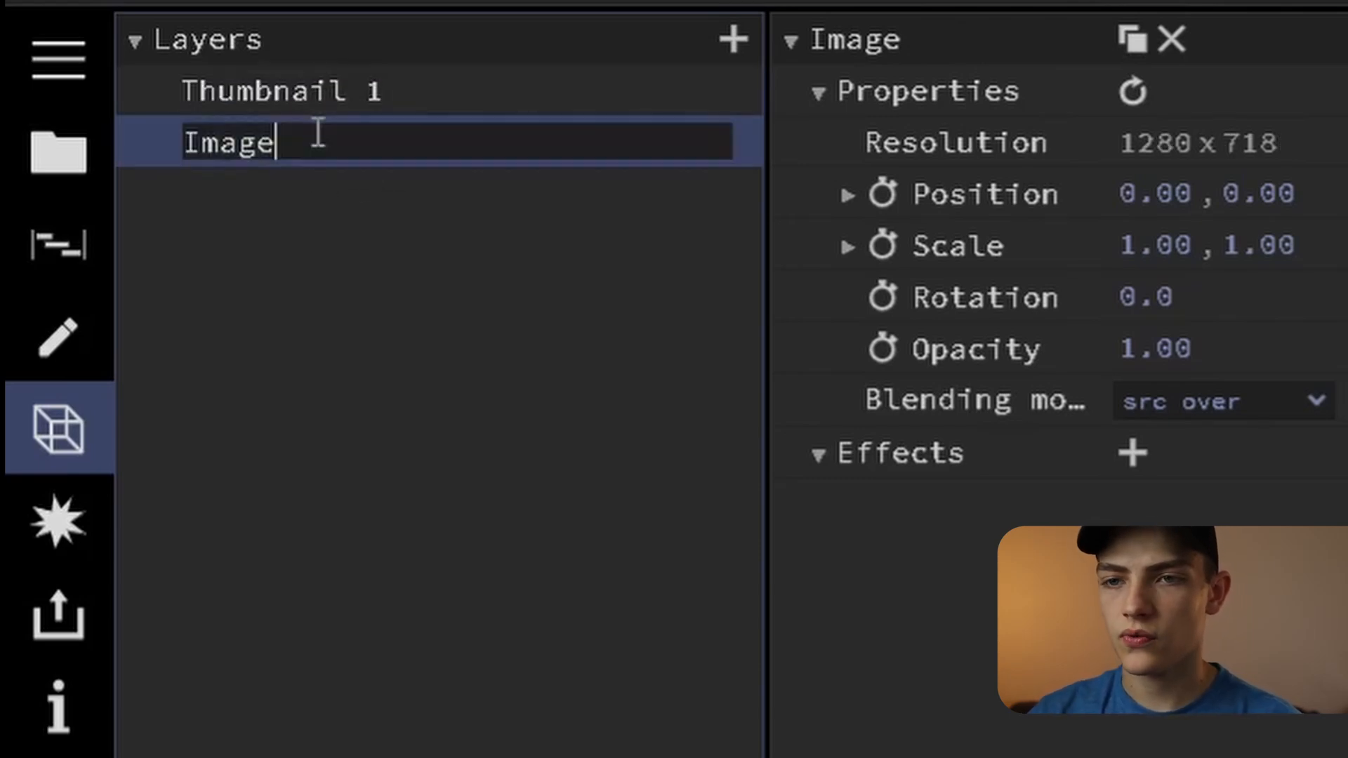
key(BackSpace)
key(BackSpace)
key(BackSpace)
key(BackSpace)
text(humbnail 2)
key(Return)
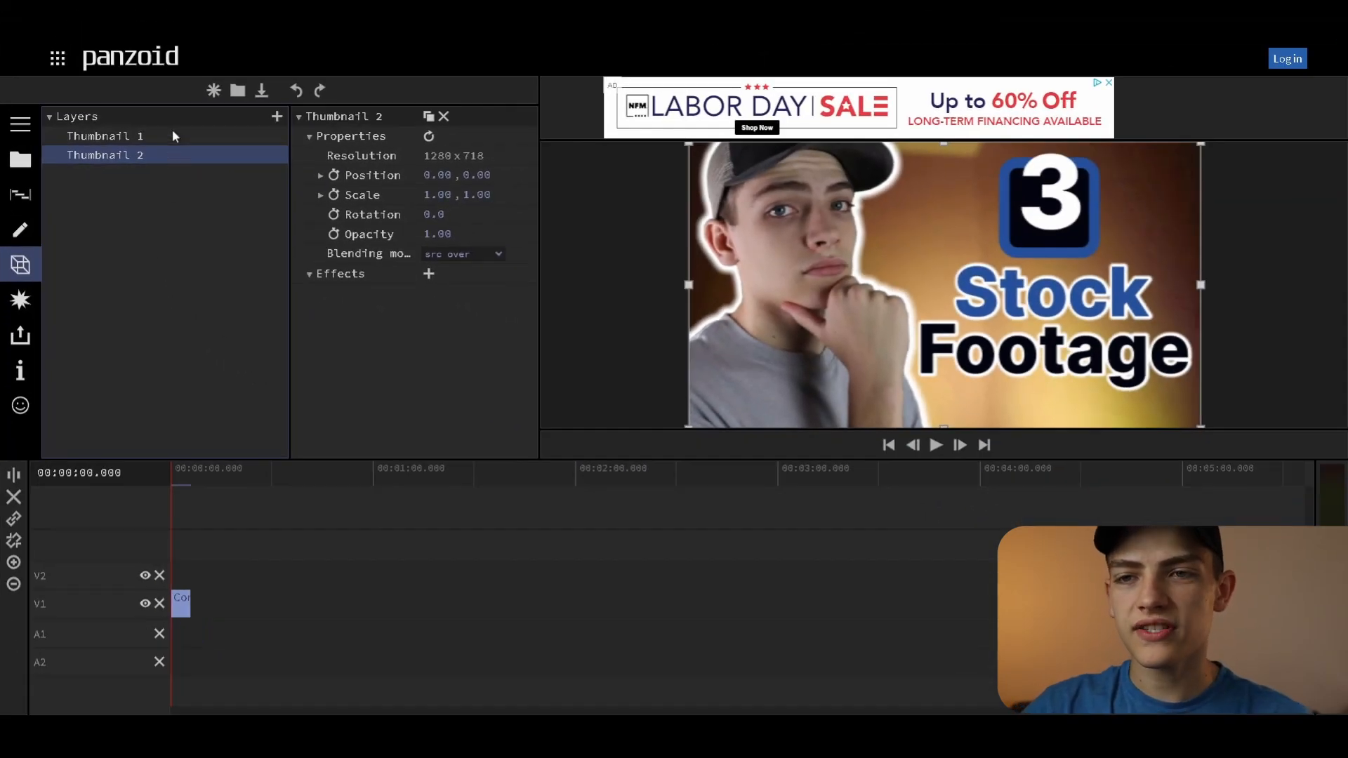
Step: Reorder the layers so that Thumbnail 1 sits beneath Thumbnail 2
click(174, 136)
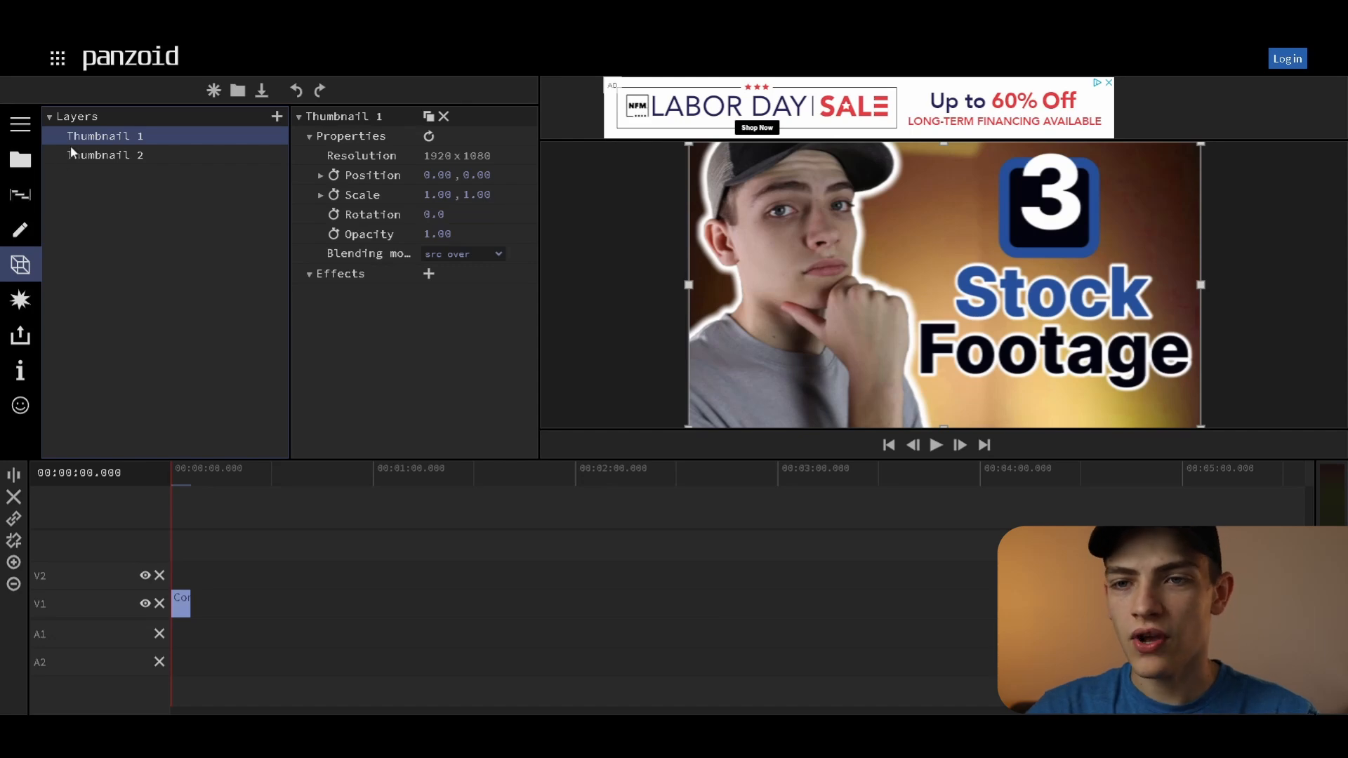
click(91, 155)
drag(102, 133, 101, 163)
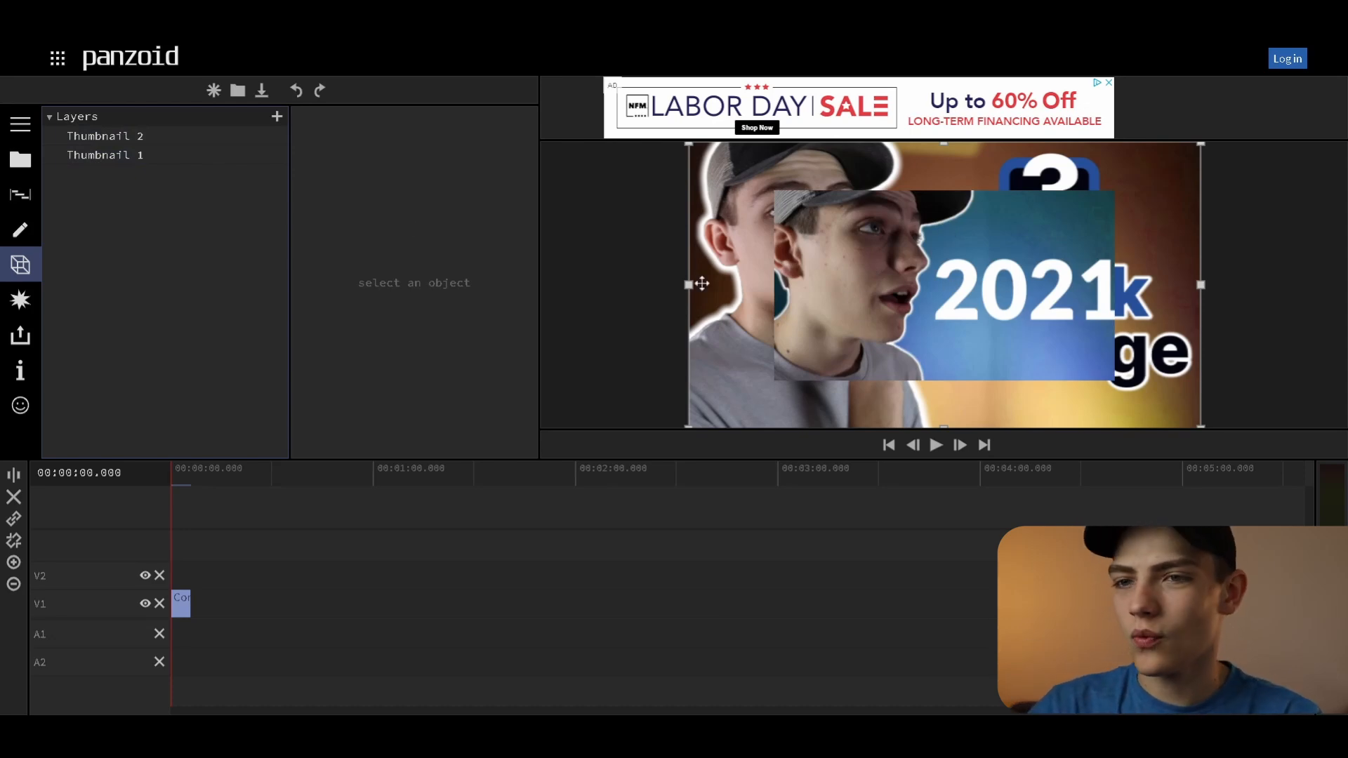
Step: Add an Adjustment layer to the composite and select it
click(130, 137)
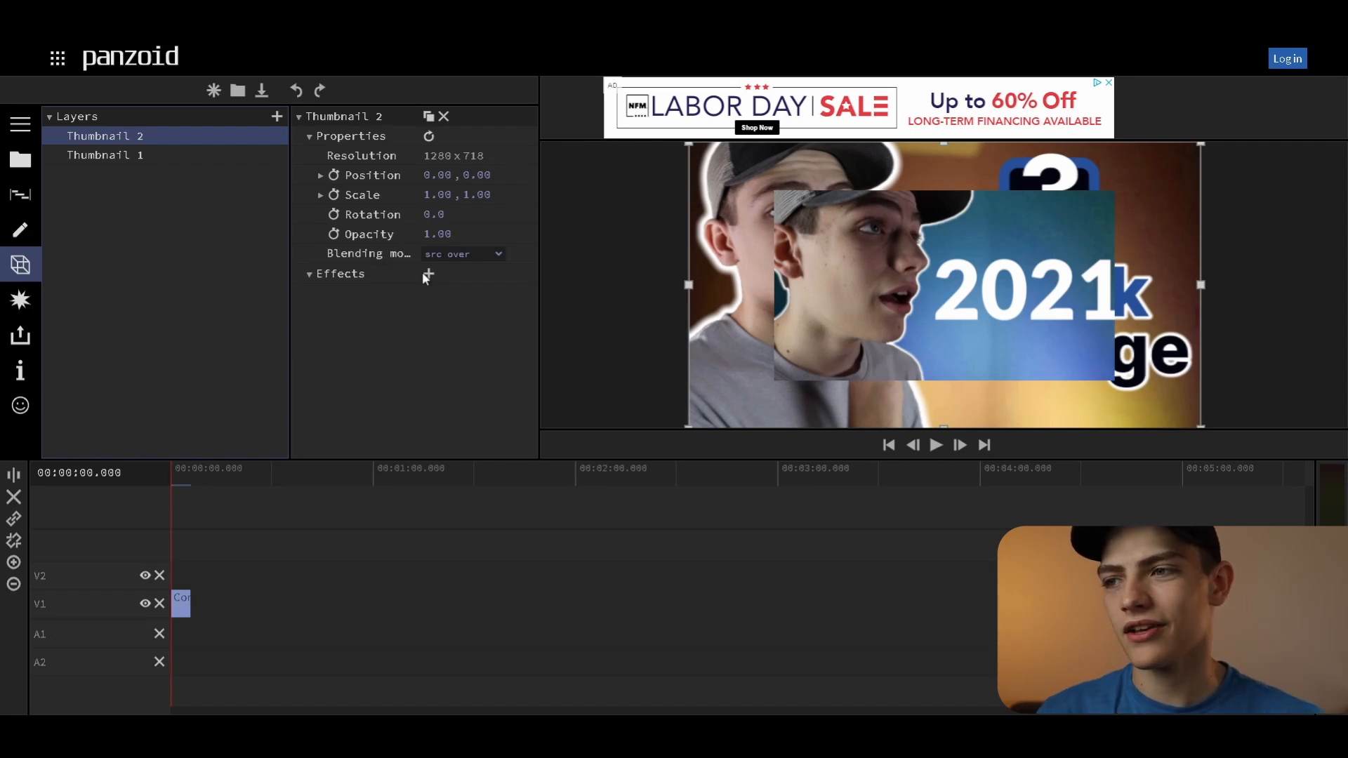
click(278, 117)
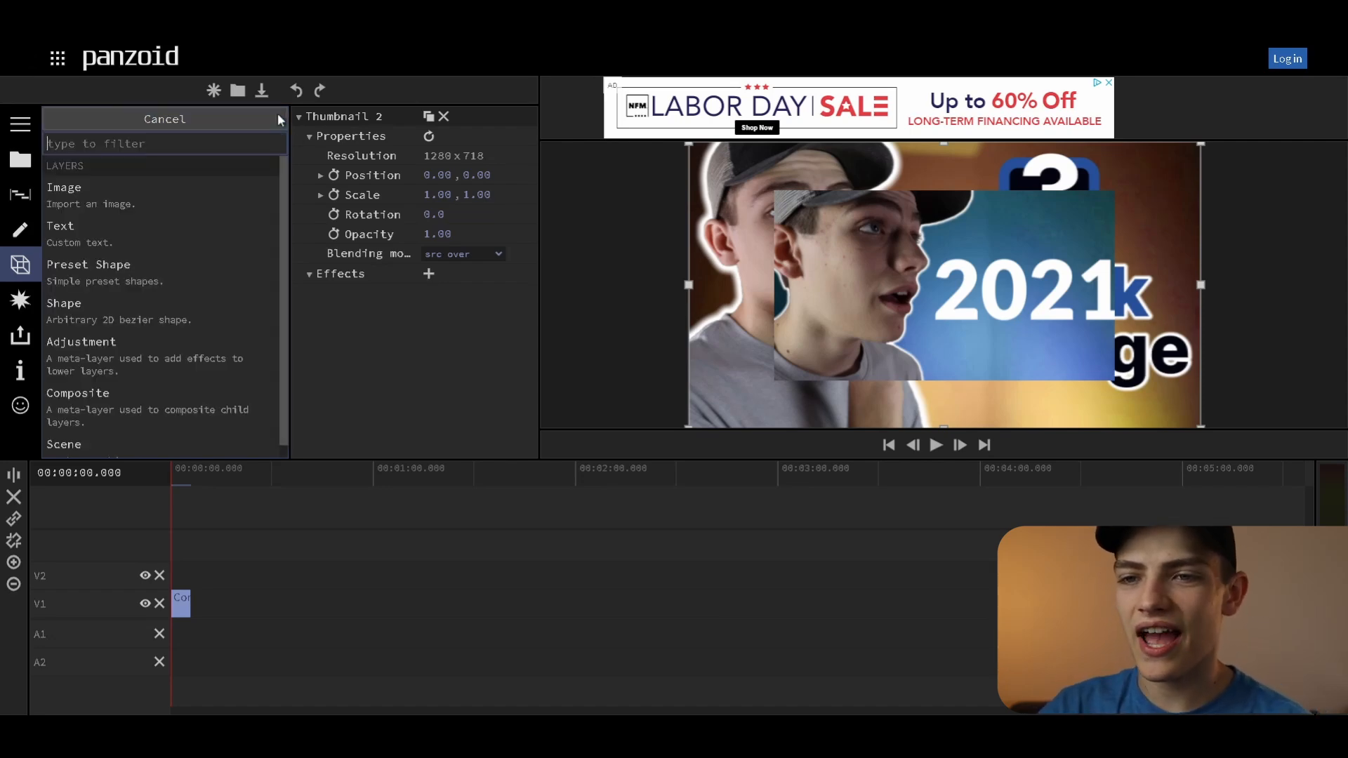
click(130, 361)
click(112, 175)
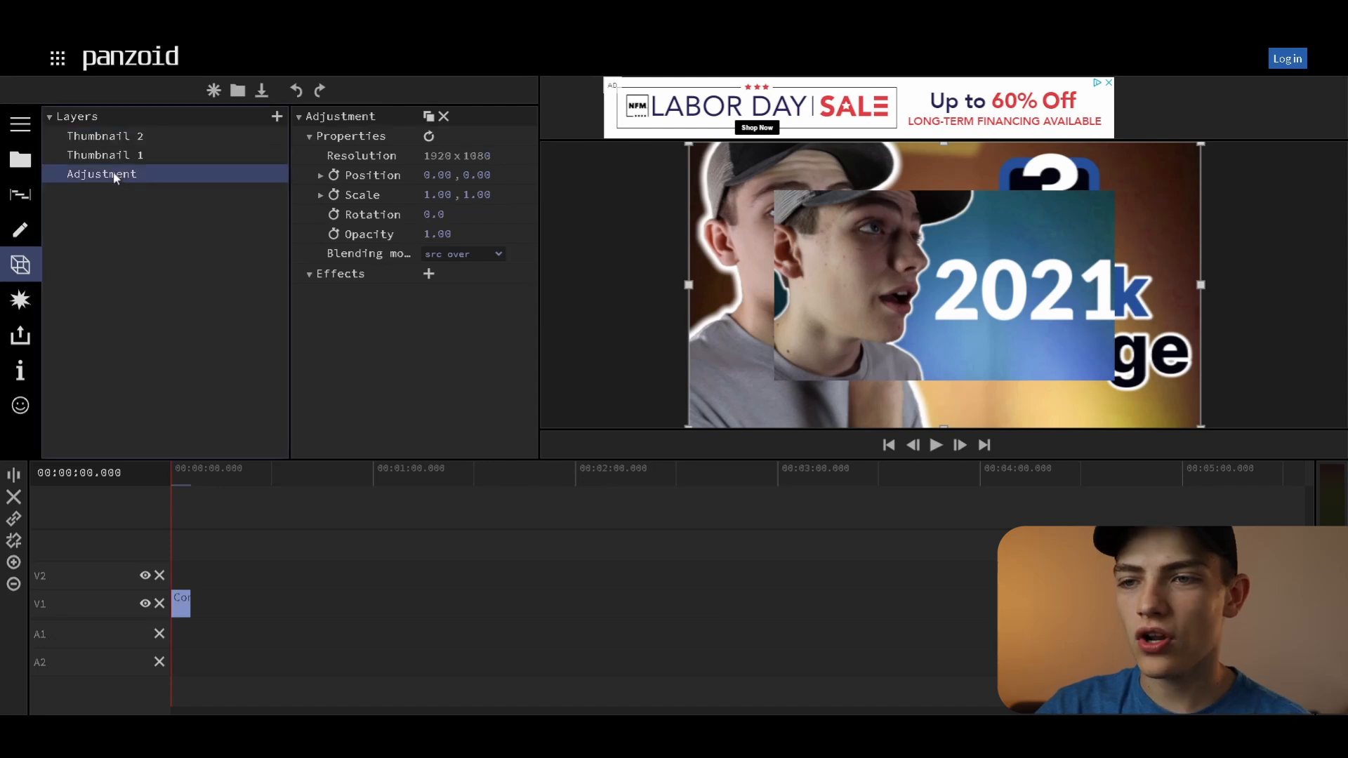
Step: Apply a Gaussian Blur effect to the Adjustment layer and set its Delta to 1.50
click(428, 274)
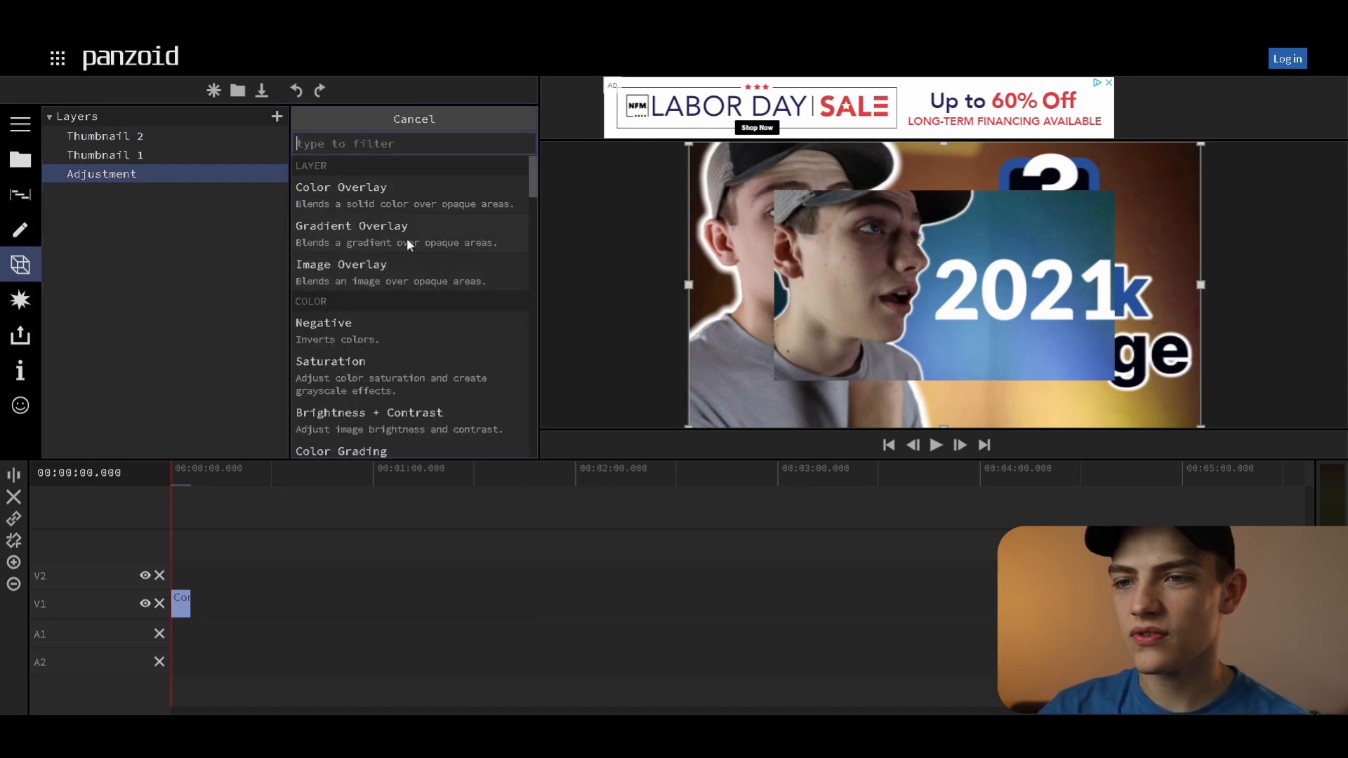
text(b)
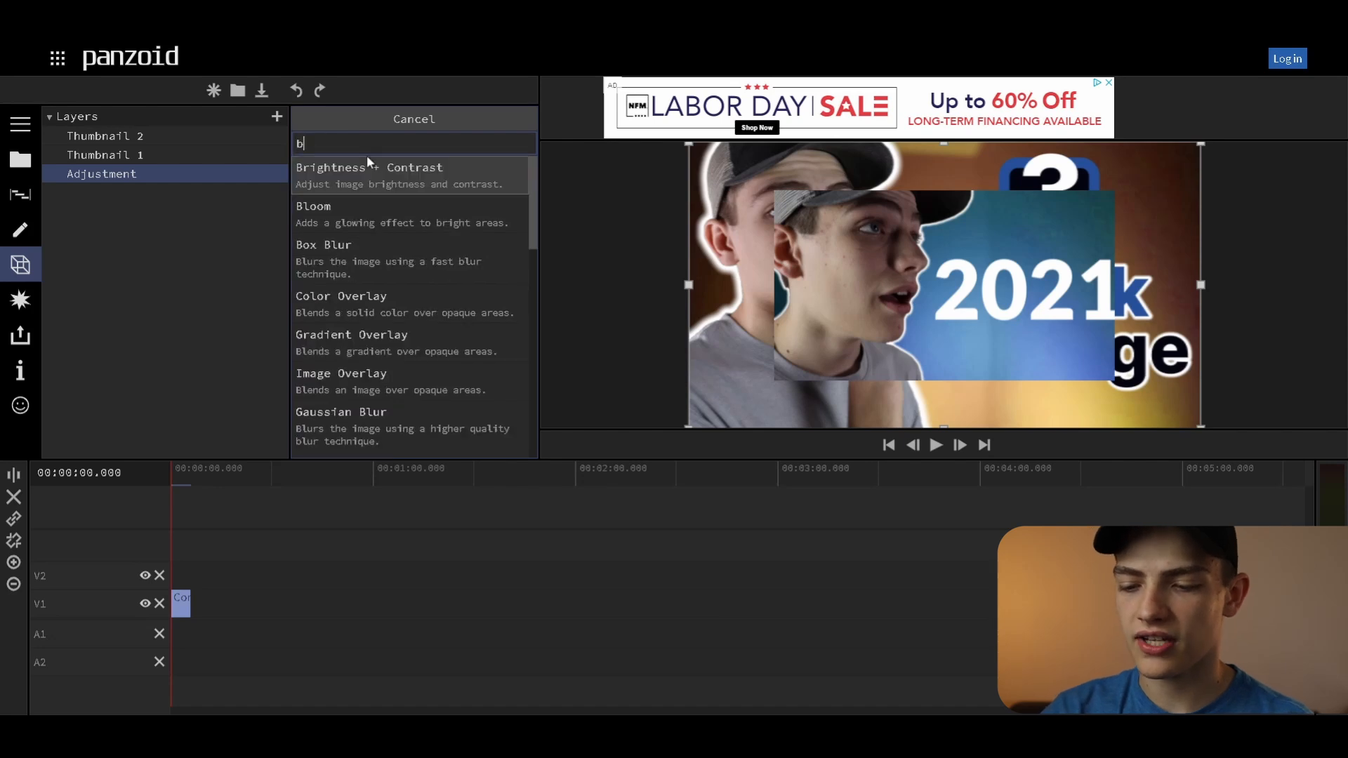
text(lur)
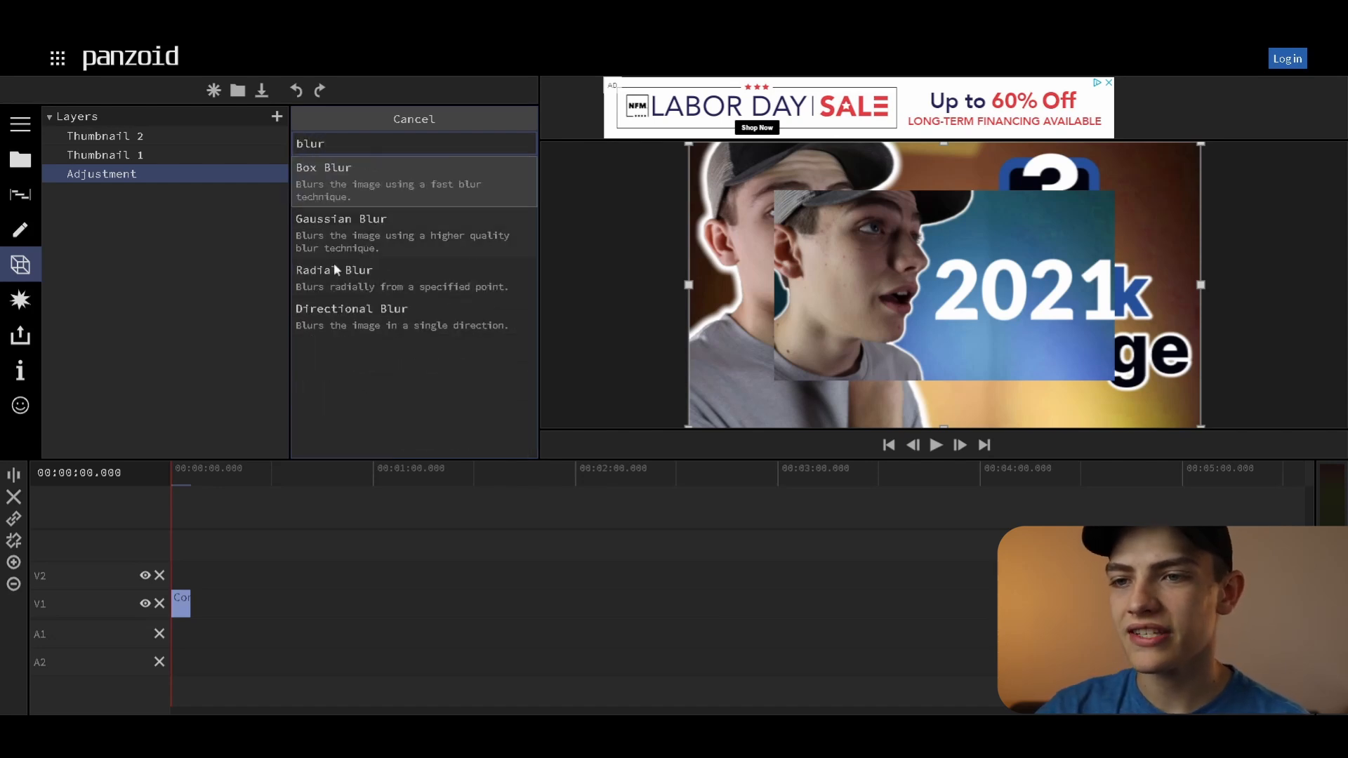
click(371, 242)
drag(434, 338, 785, 335)
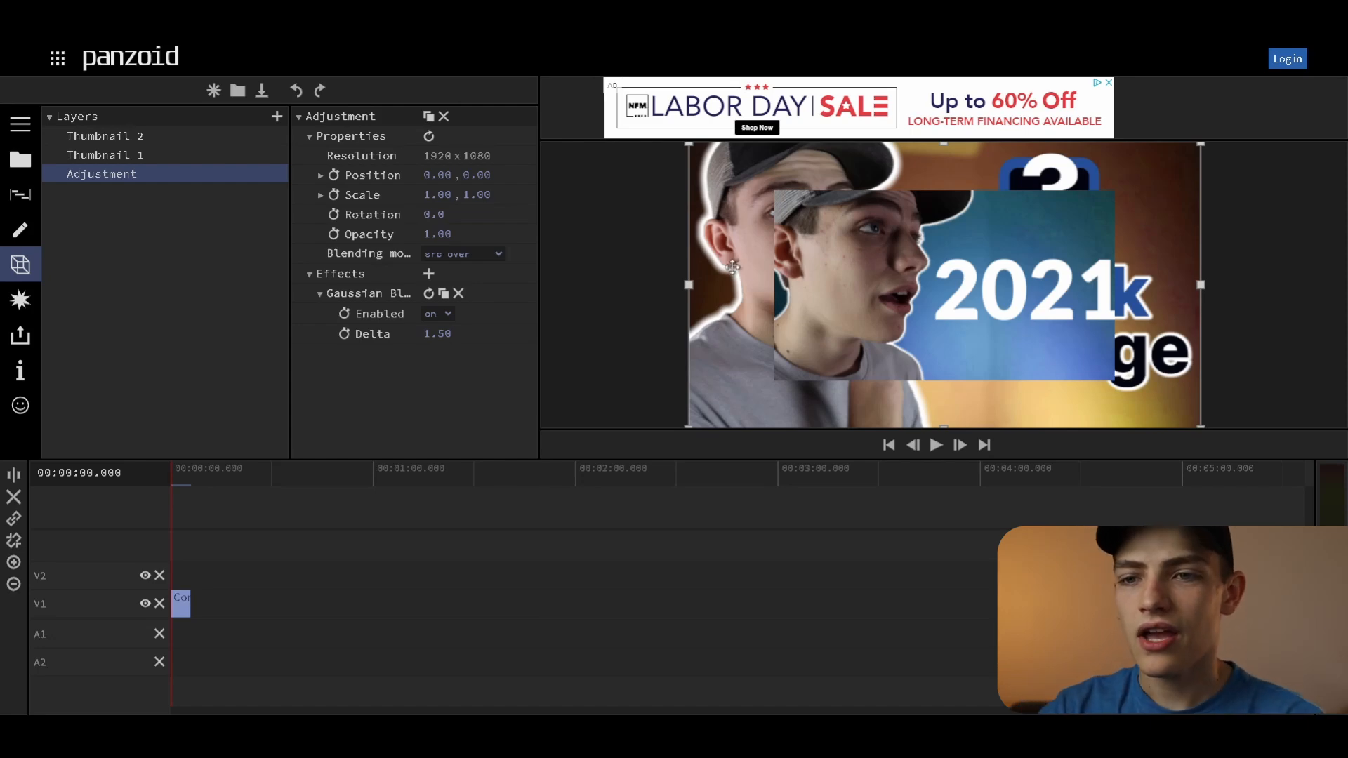
Step: Move the Adjustment layer between Thumbnail 2 and Thumbnail 1 so it blurs only Thumbnail 1
drag(132, 171, 134, 150)
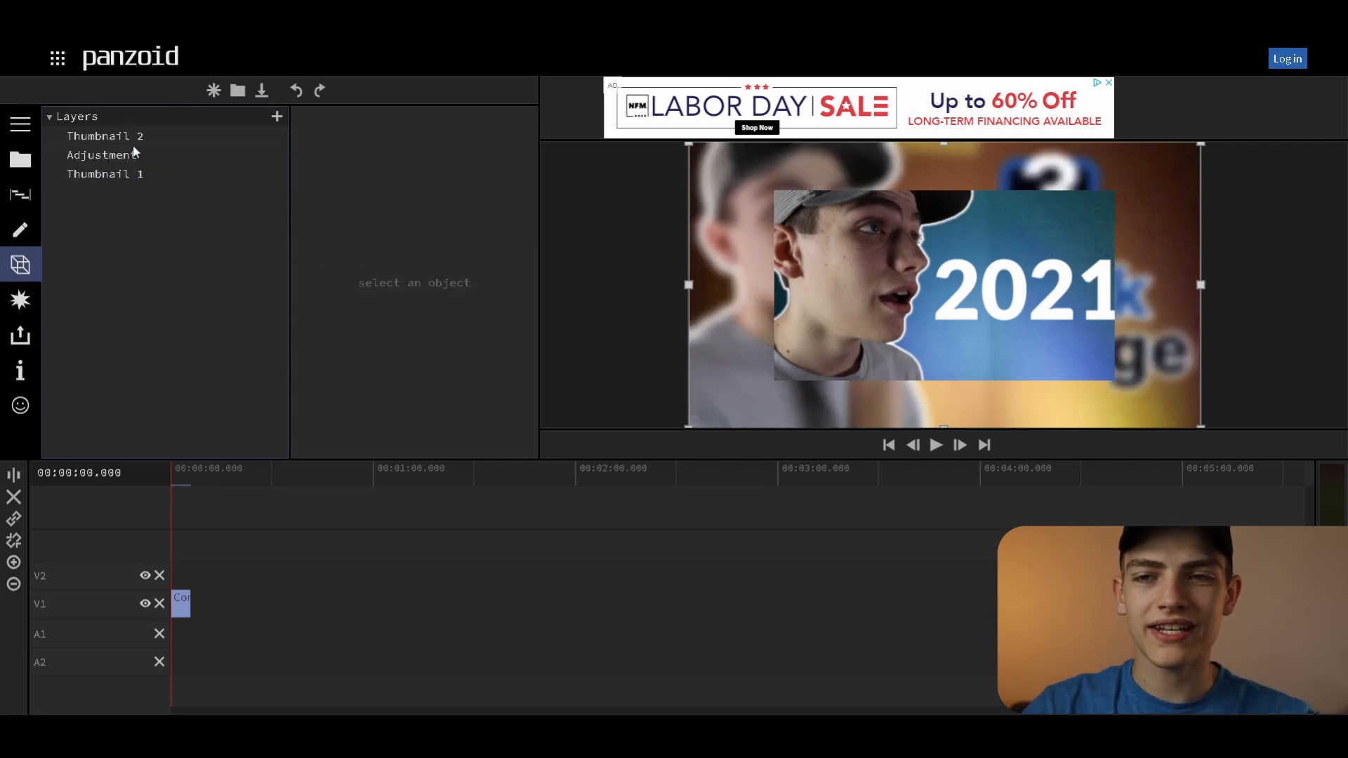
click(99, 173)
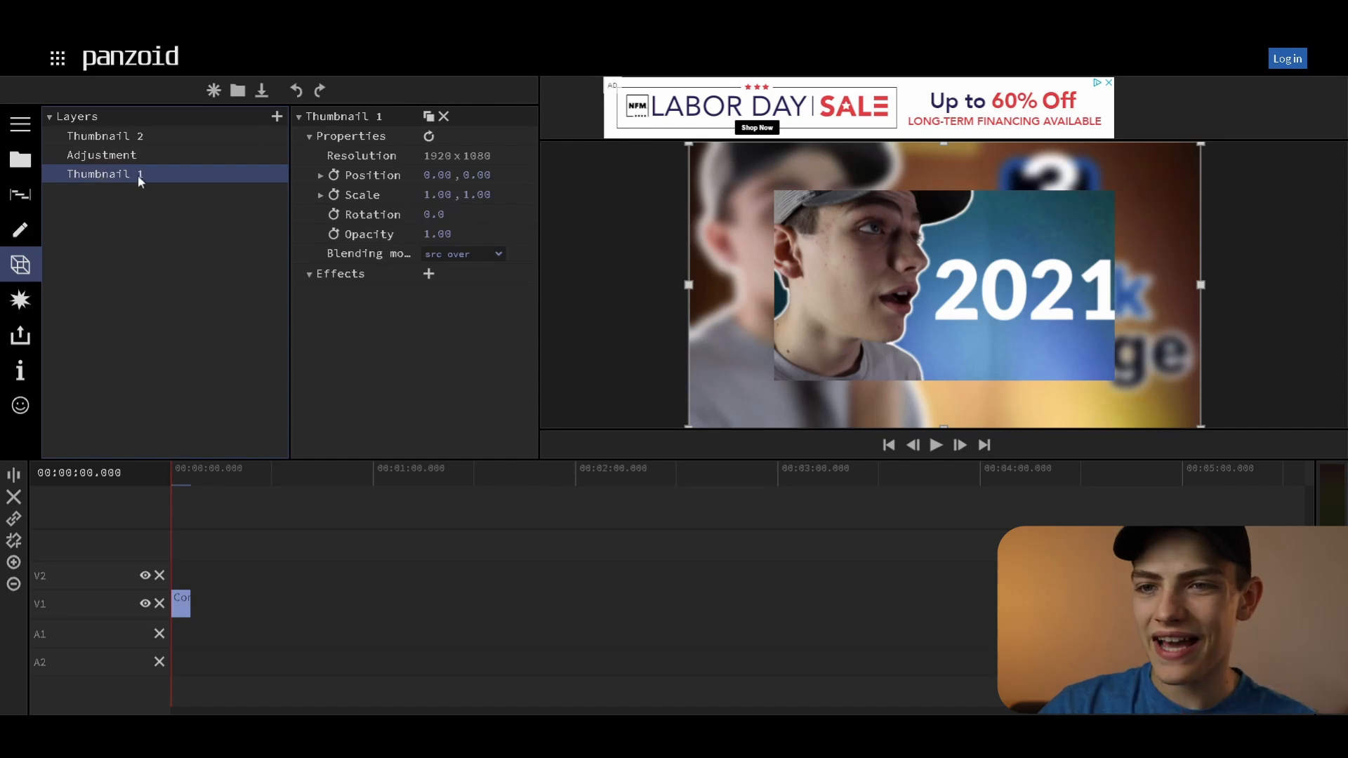
click(112, 138)
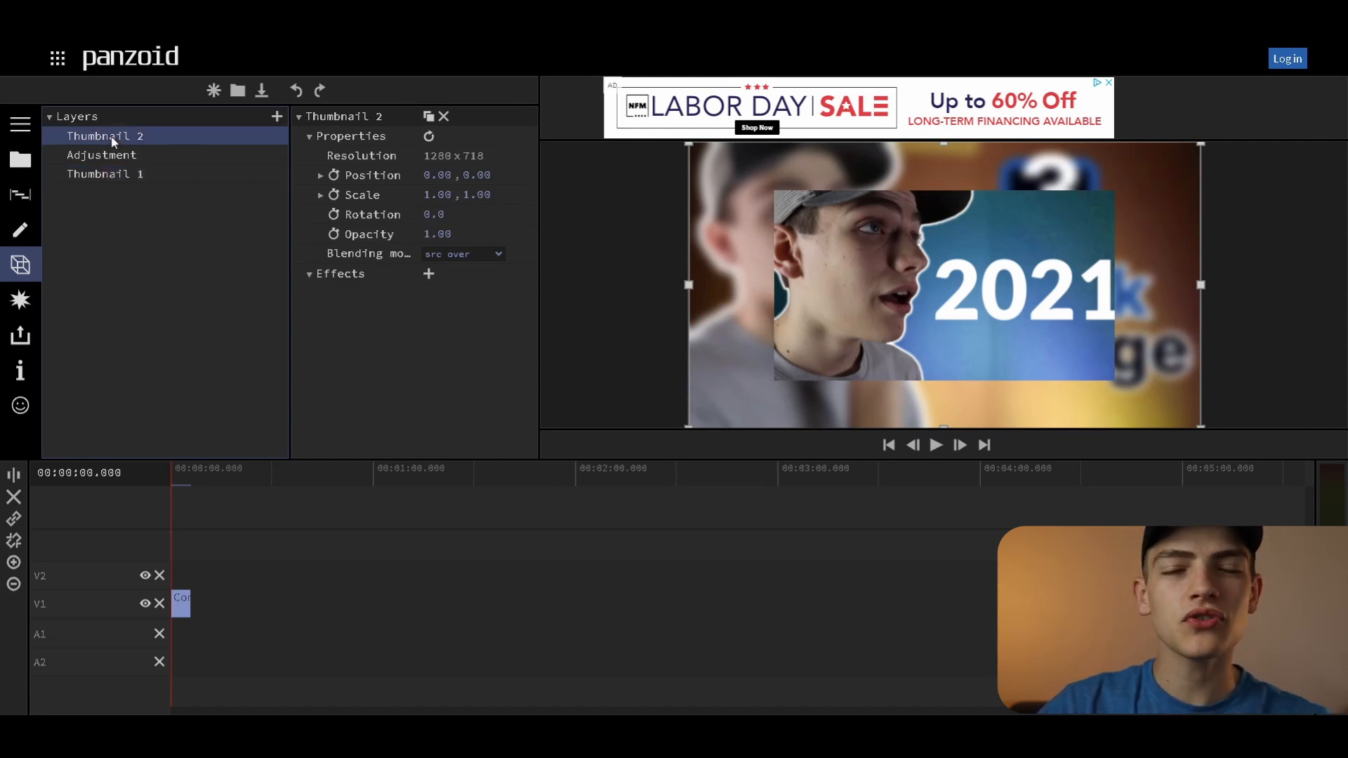
Step: Move the Adjustment layer above Thumbnail 2 so its blur covers both thumbnails
click(108, 153)
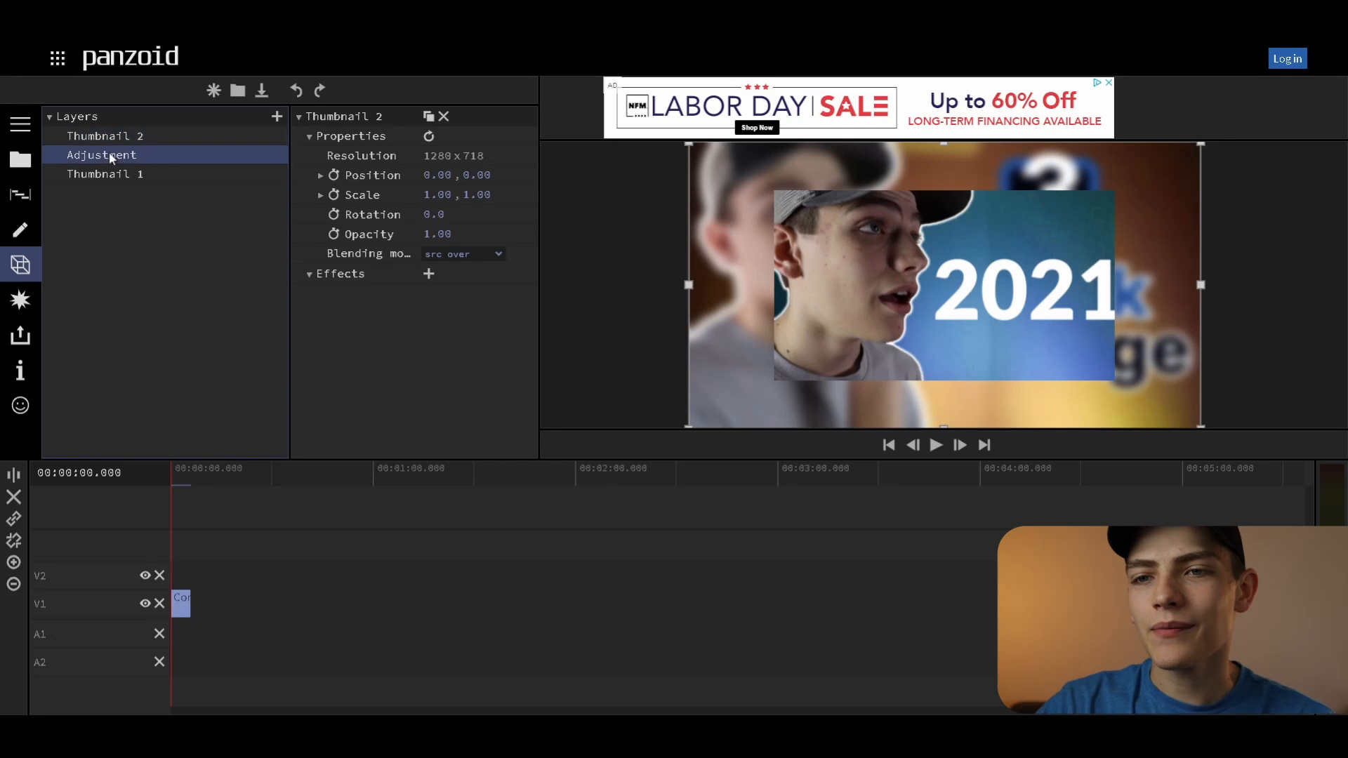
drag(112, 133, 111, 127)
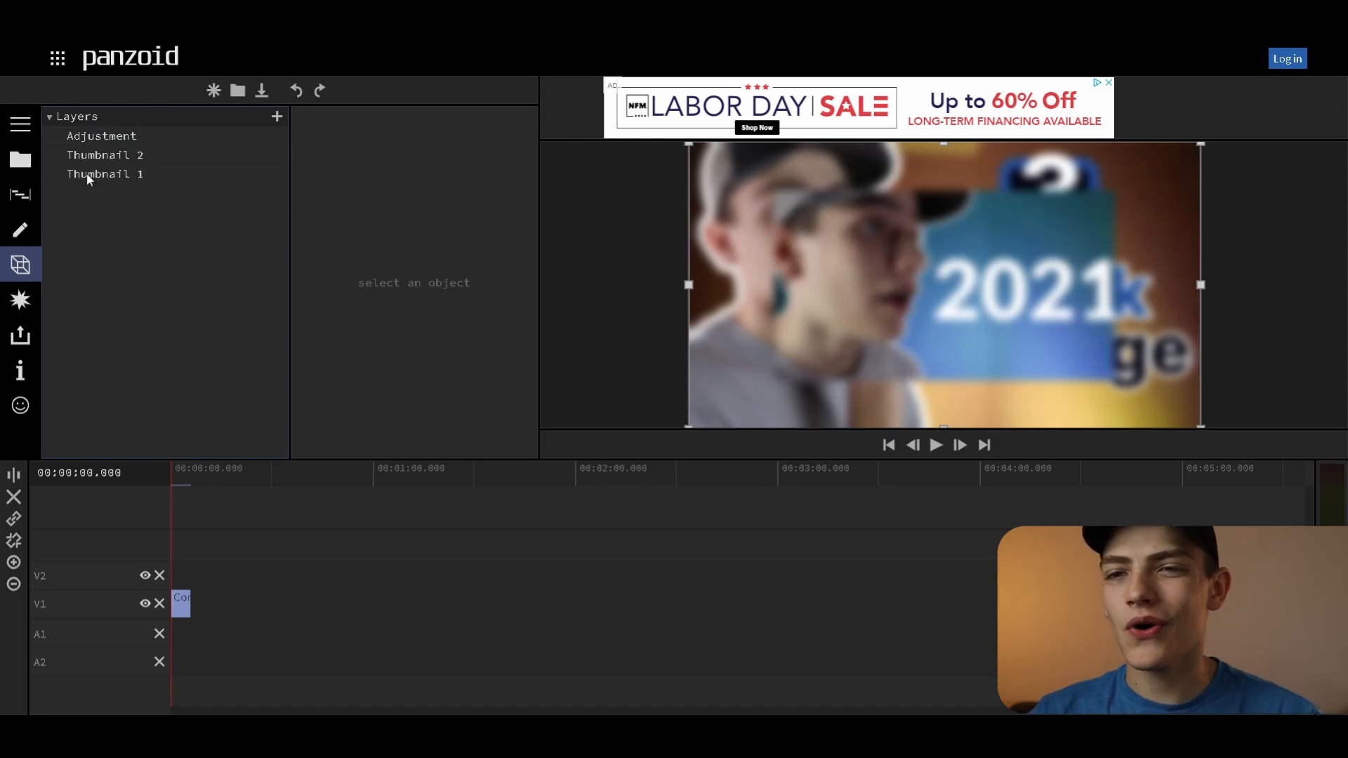
Step: Add a Text layer reading "Fun Test" and move it to the top of the layer stack, above the Adjustment layer
click(278, 115)
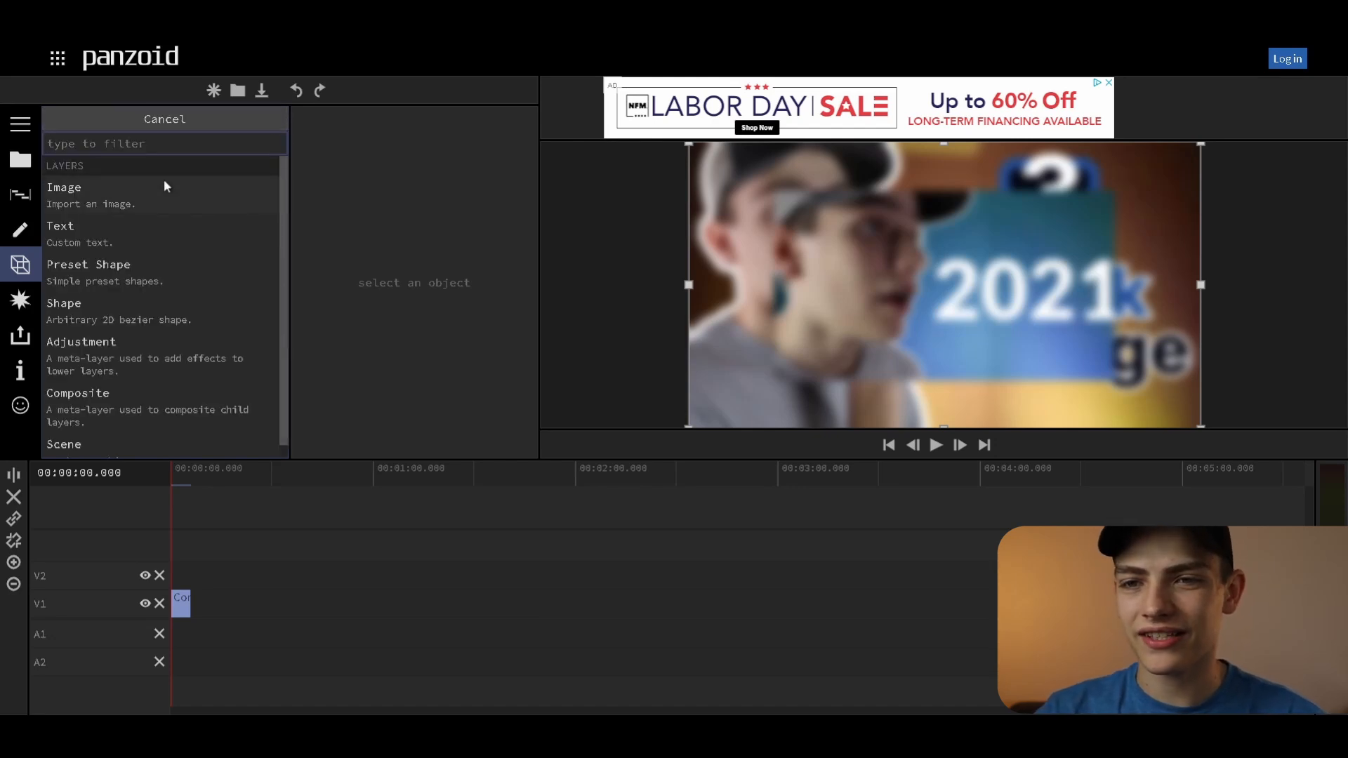
click(85, 232)
click(107, 196)
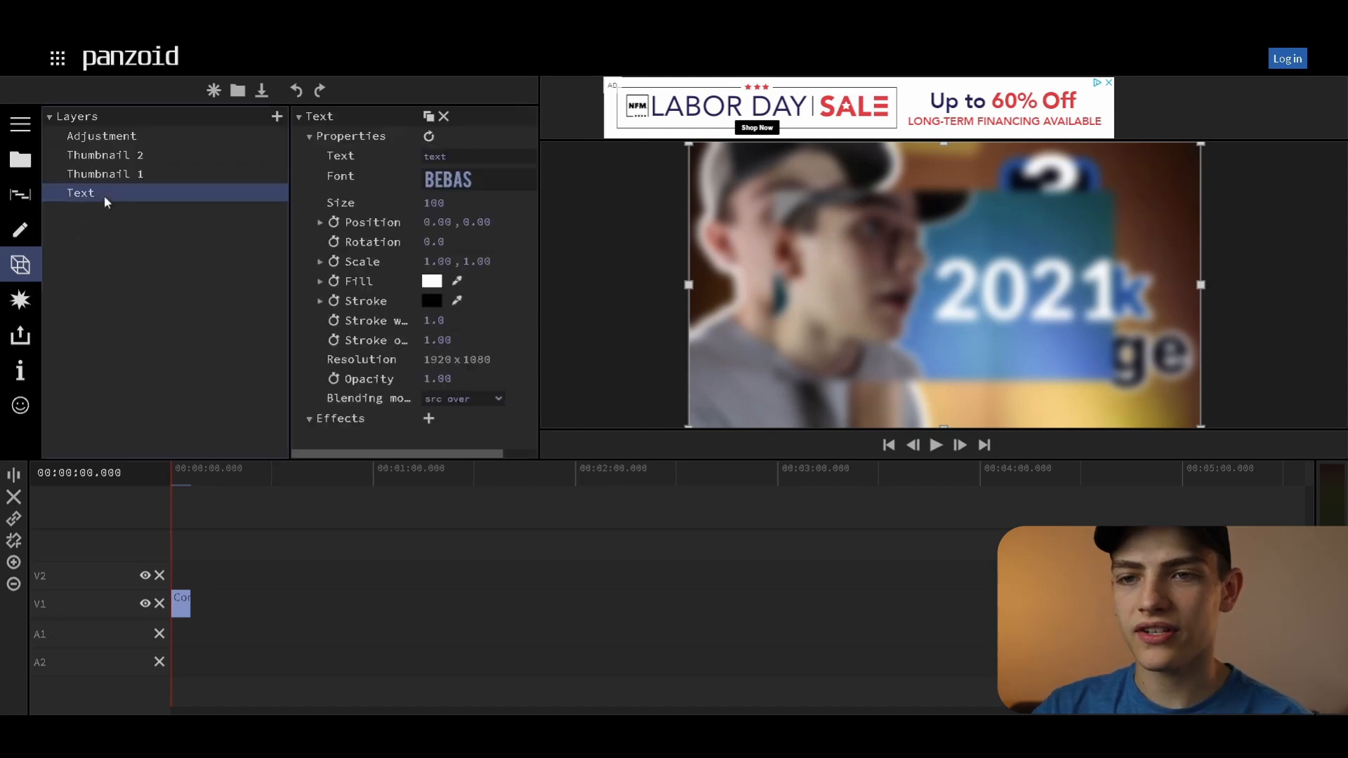
double_click(435, 155)
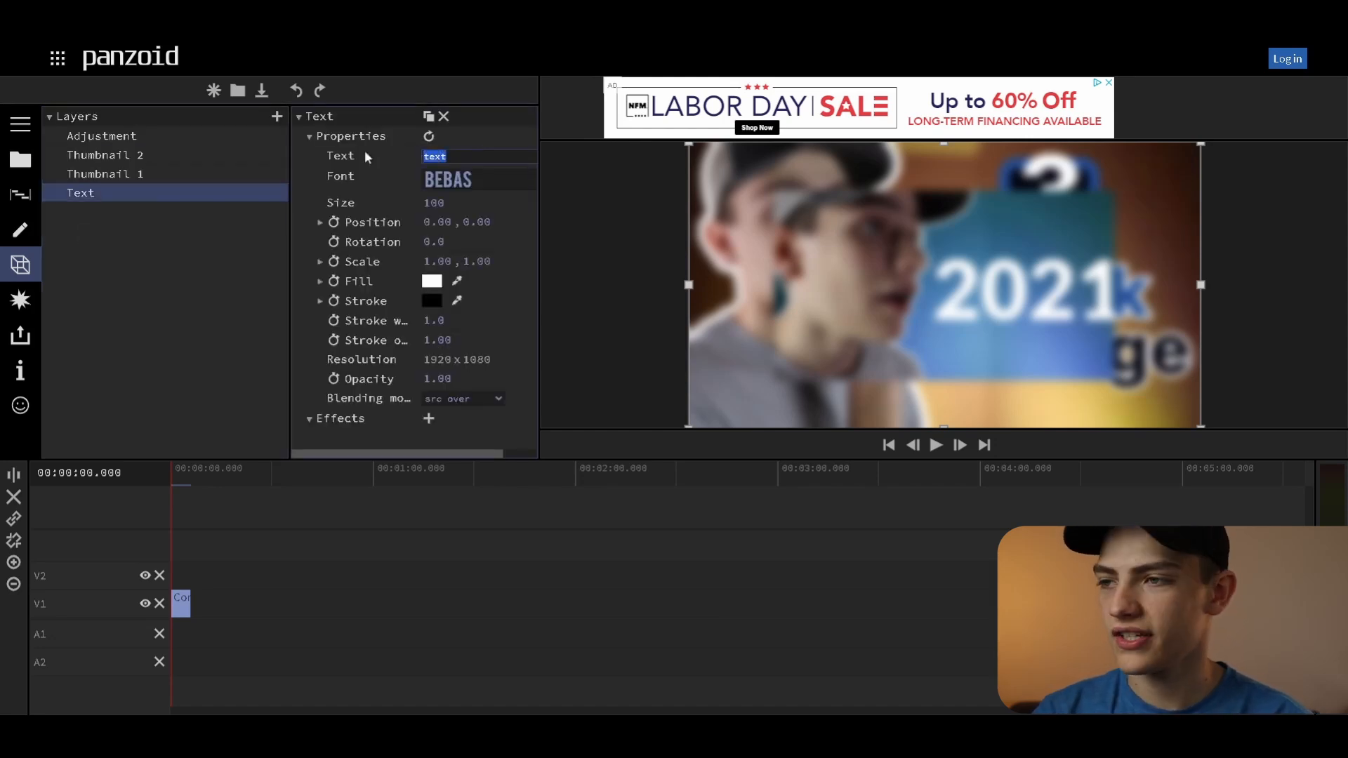
text(Fun T)
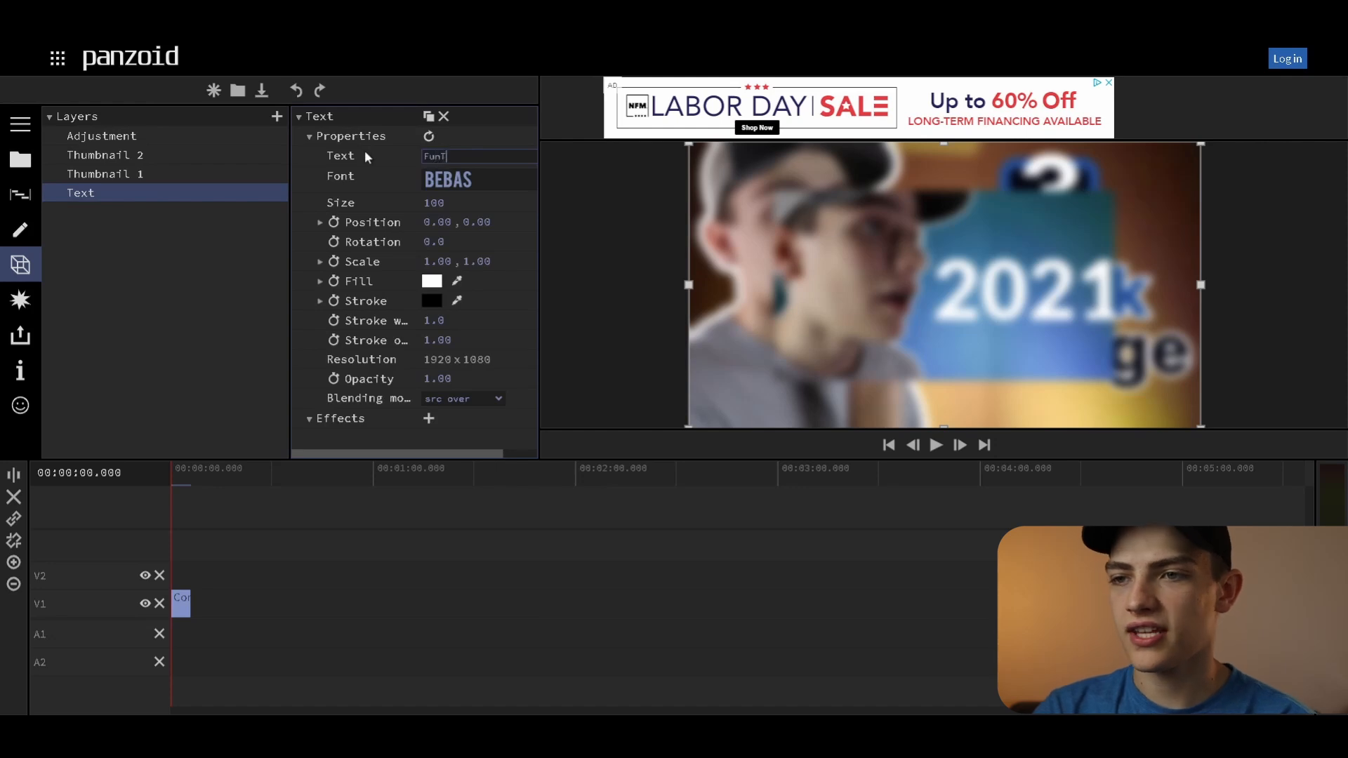
text(est)
click(125, 200)
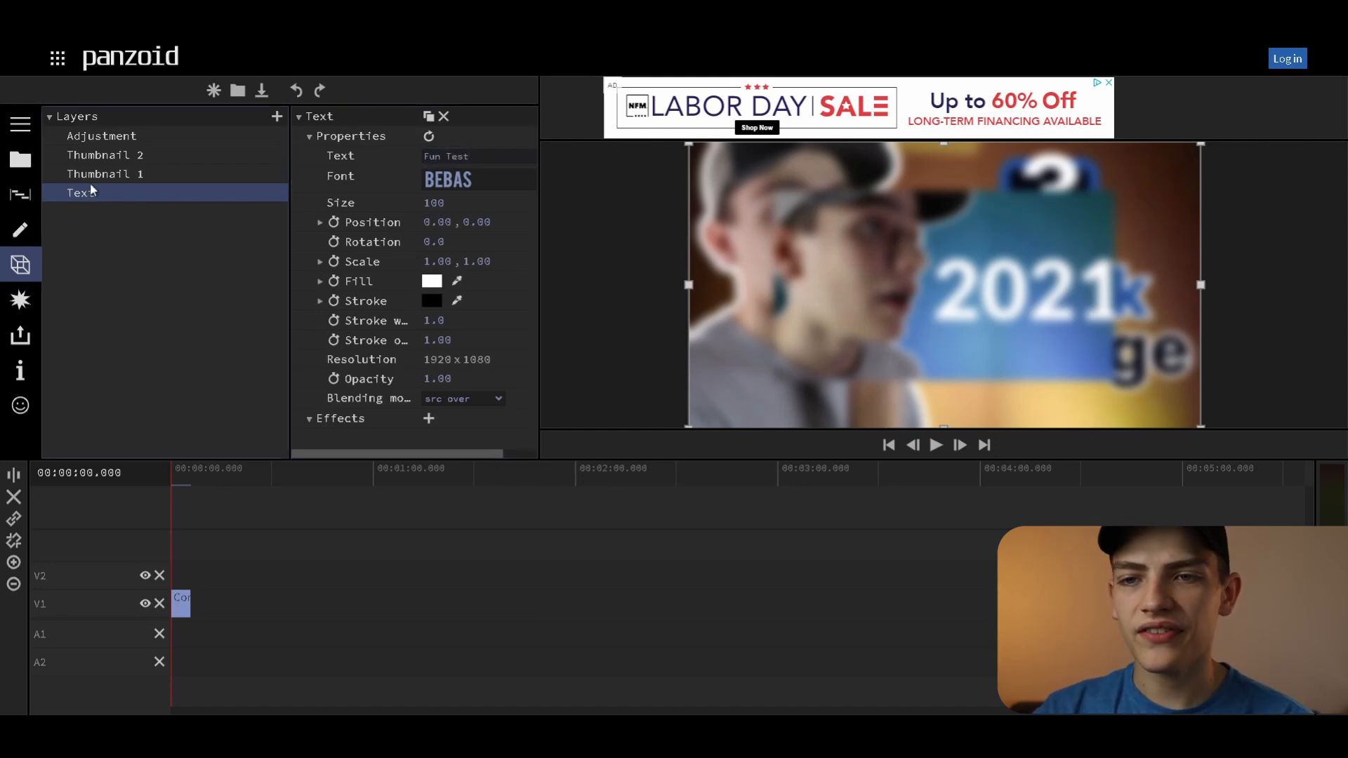
drag(99, 174, 103, 131)
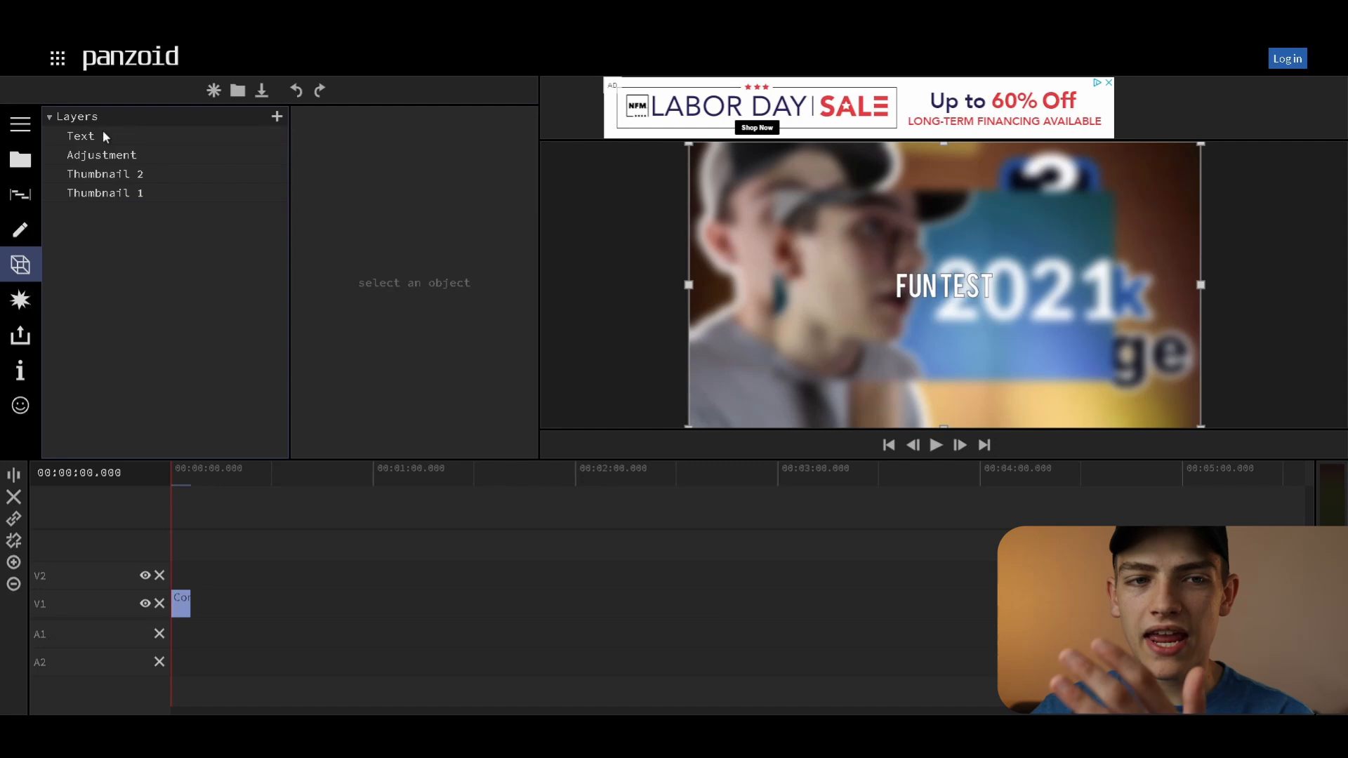
Step: Scale the Text layer to 4.50 on both axes
click(104, 134)
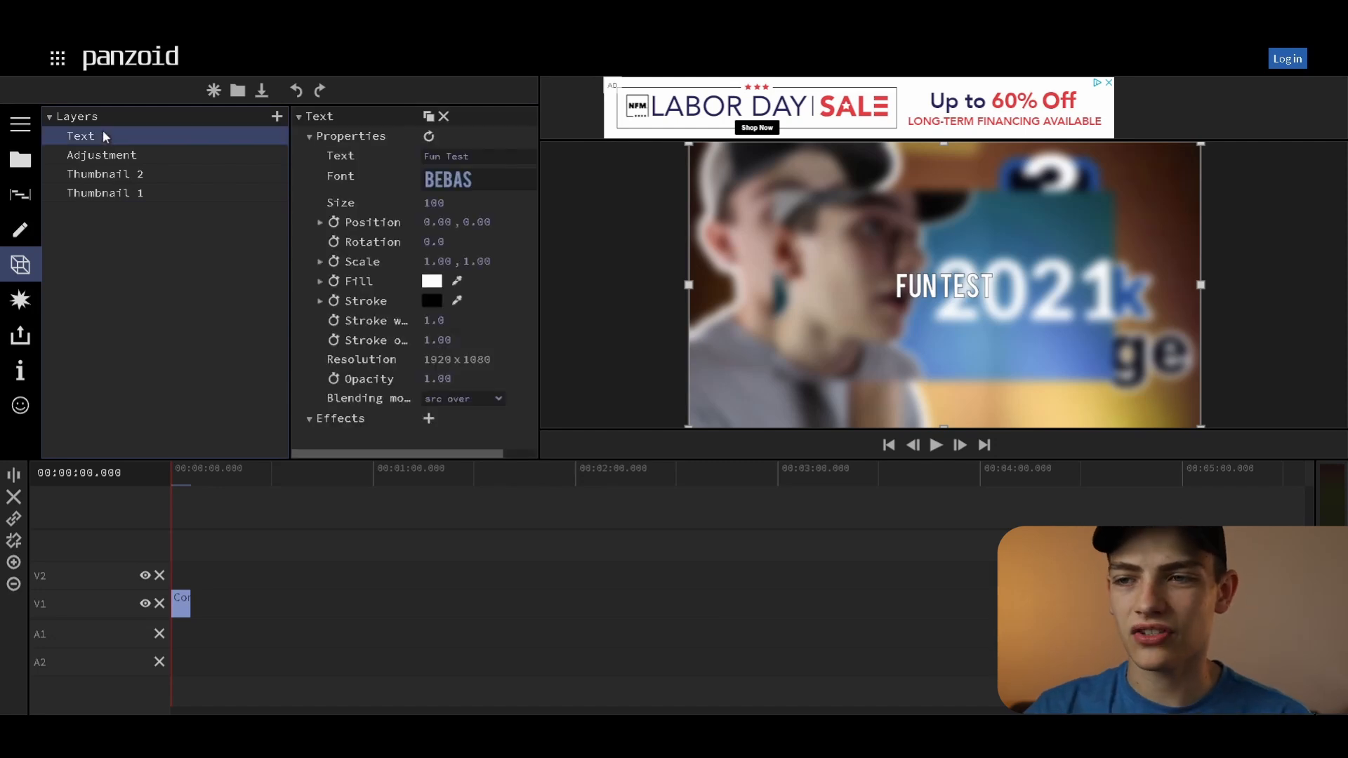
click(441, 262)
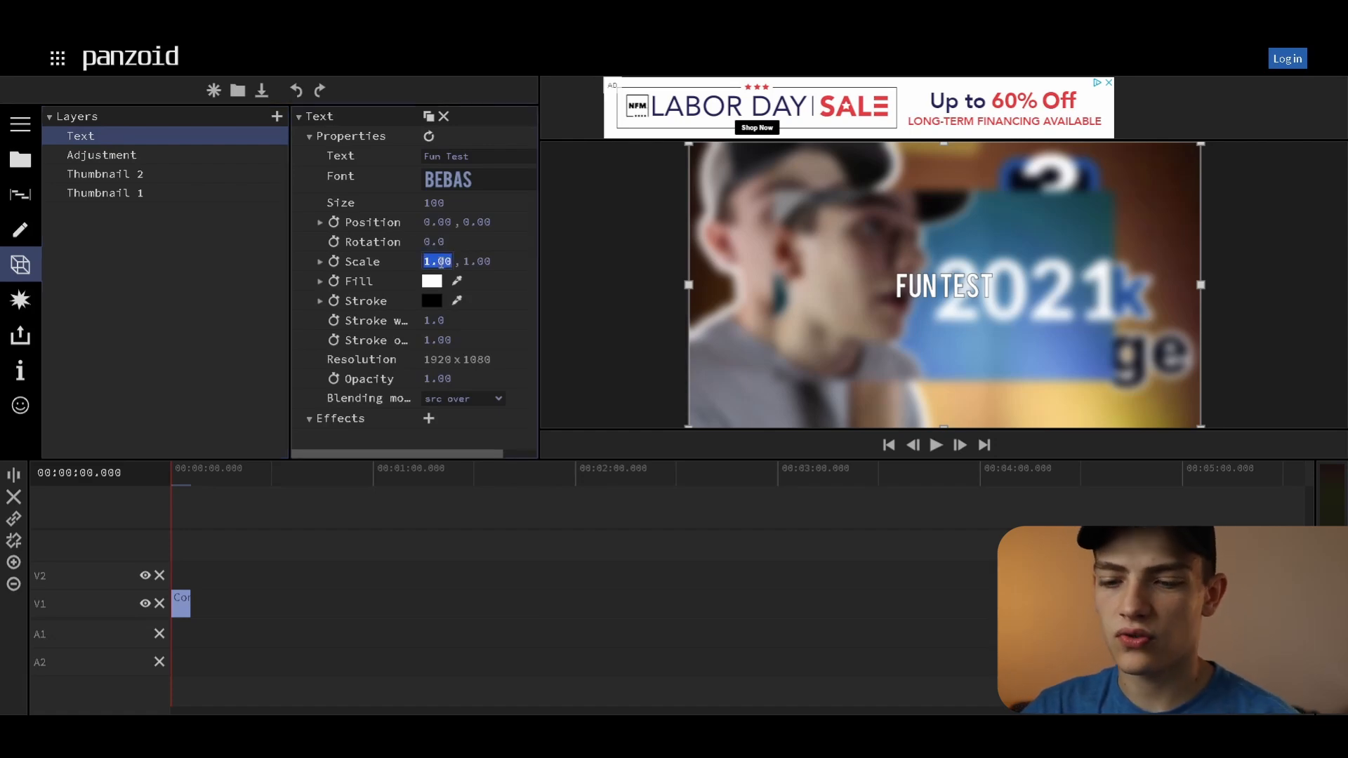
key(Return)
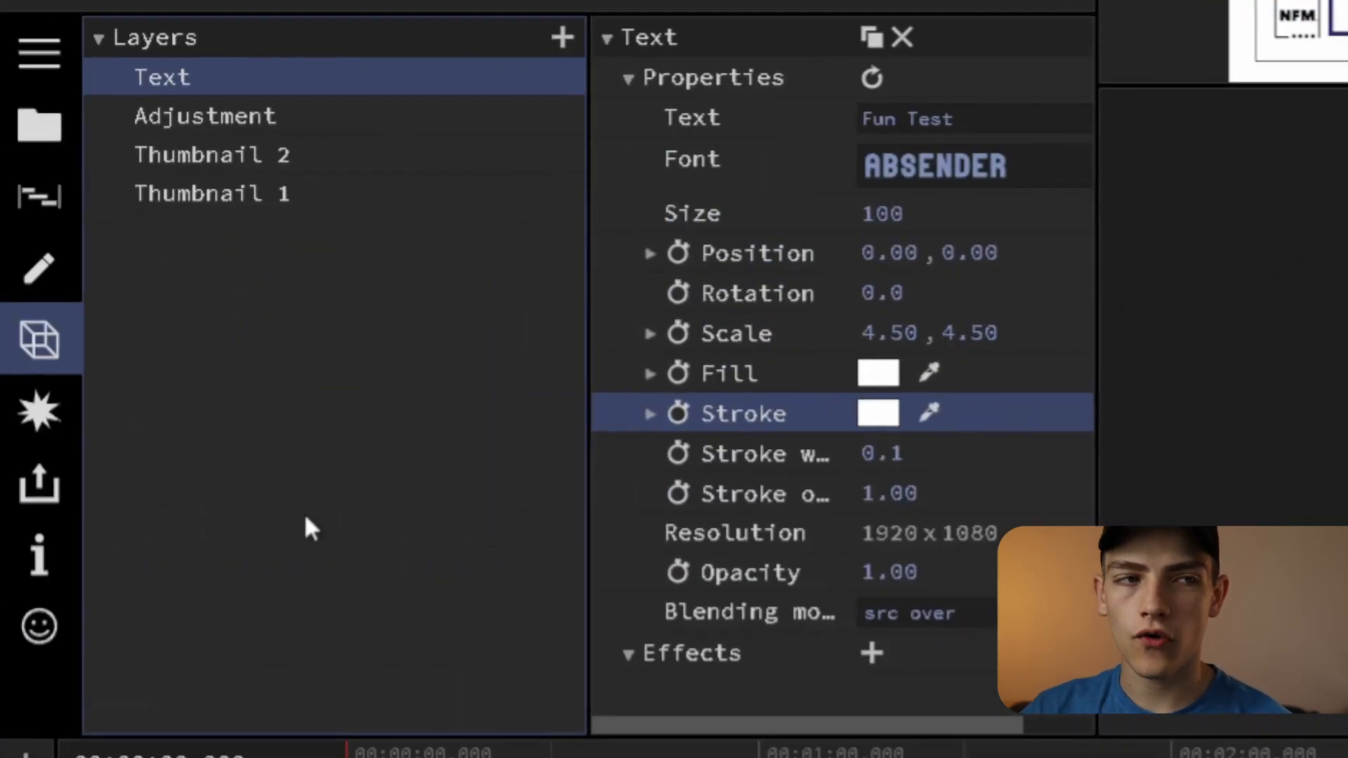
Step: Add a Preset Shape layer above the Text layer and change its shape to rectangle
click(563, 38)
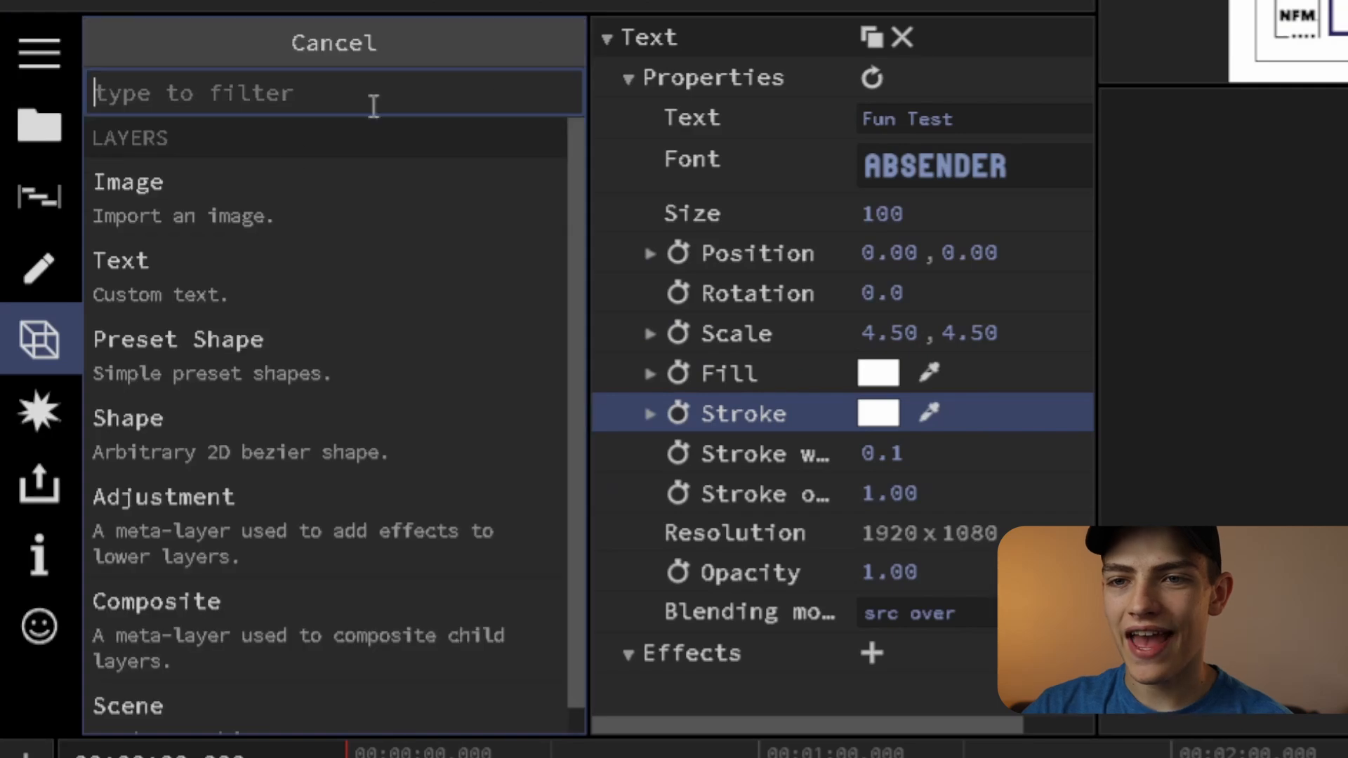
click(350, 351)
drag(223, 238, 226, 56)
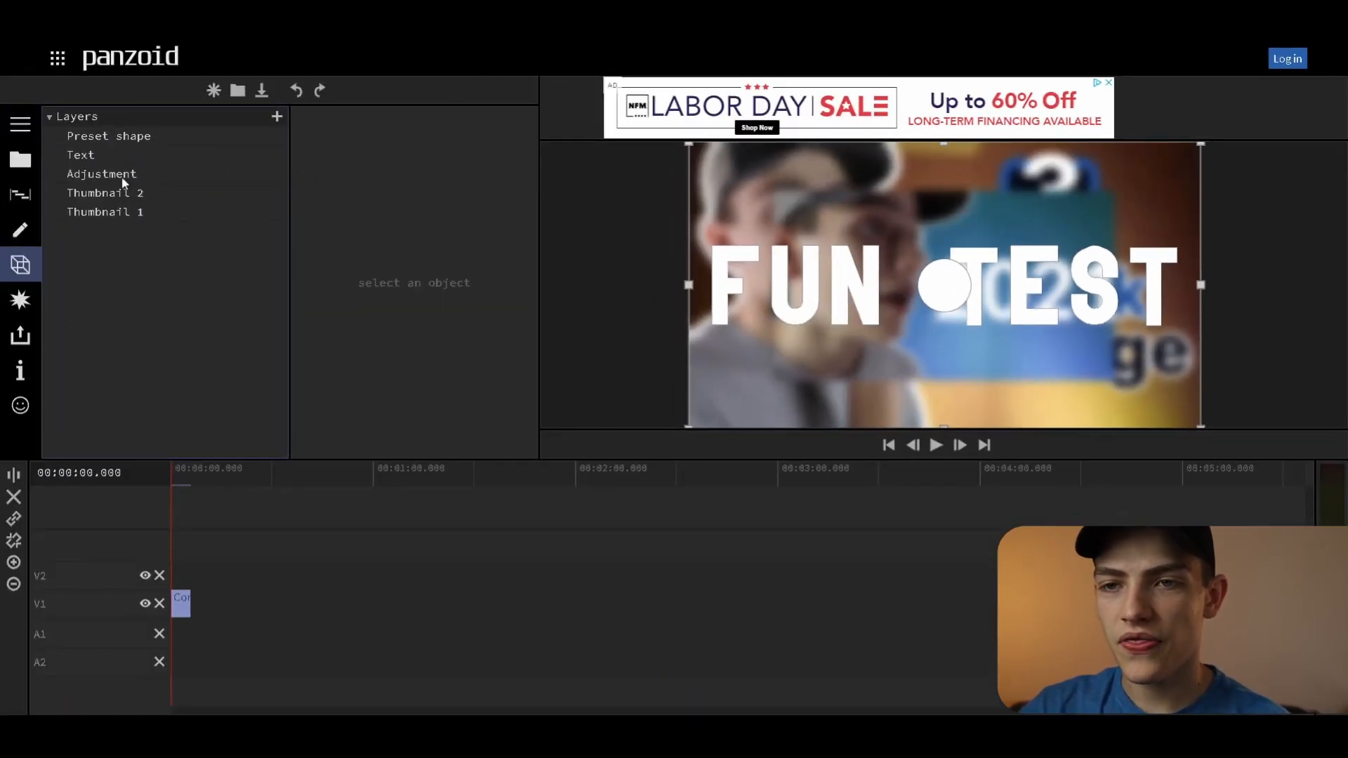
click(111, 137)
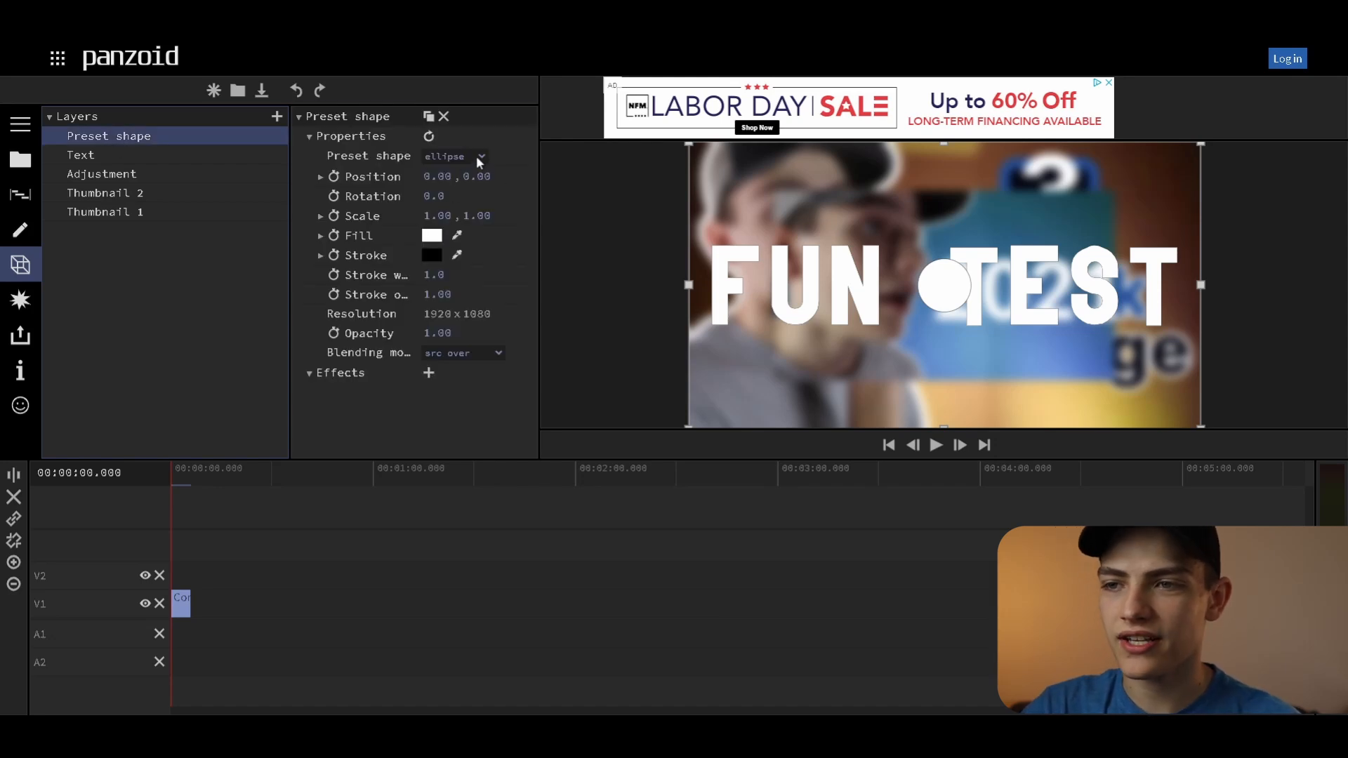
click(465, 184)
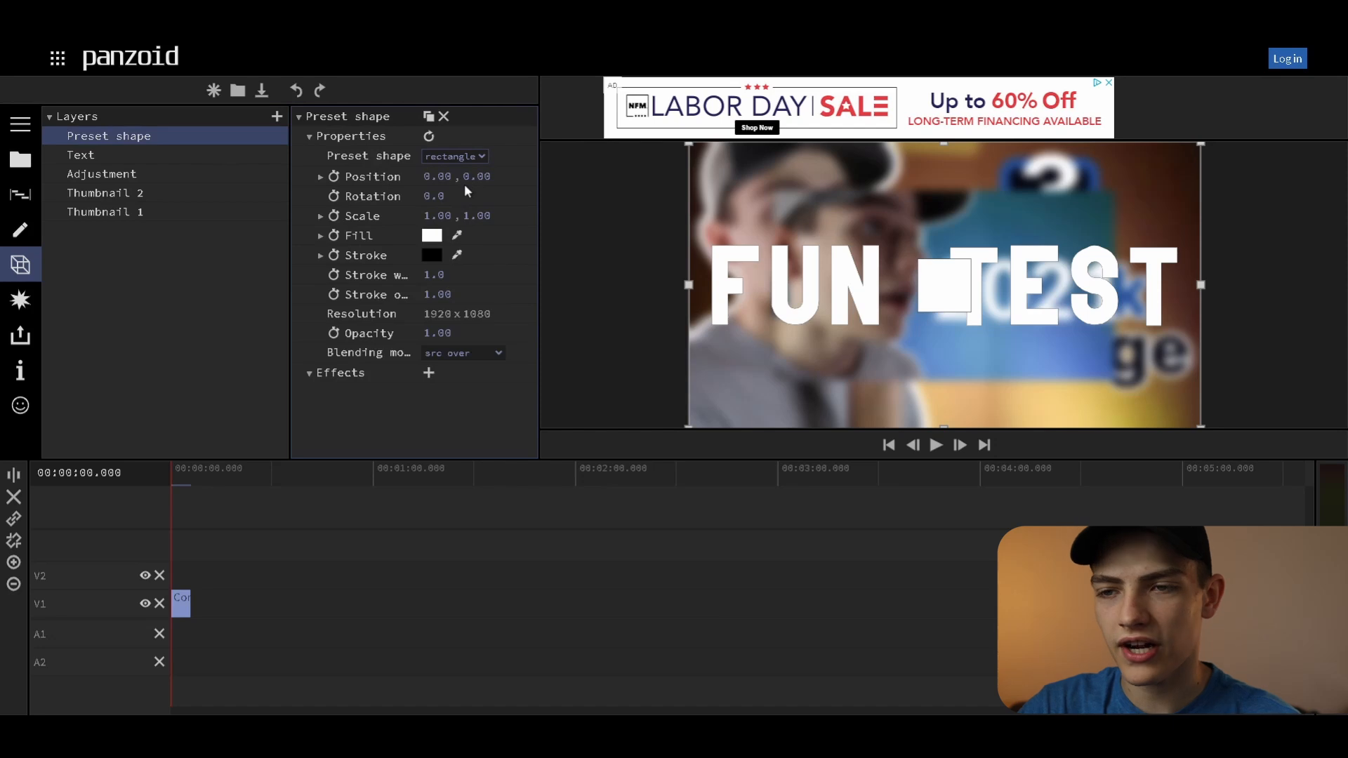
Step: Place the rectangle between the two words at X position -90.00 and scale it to 0.60
drag(436, 176, 224, 180)
drag(442, 175, 2, 179)
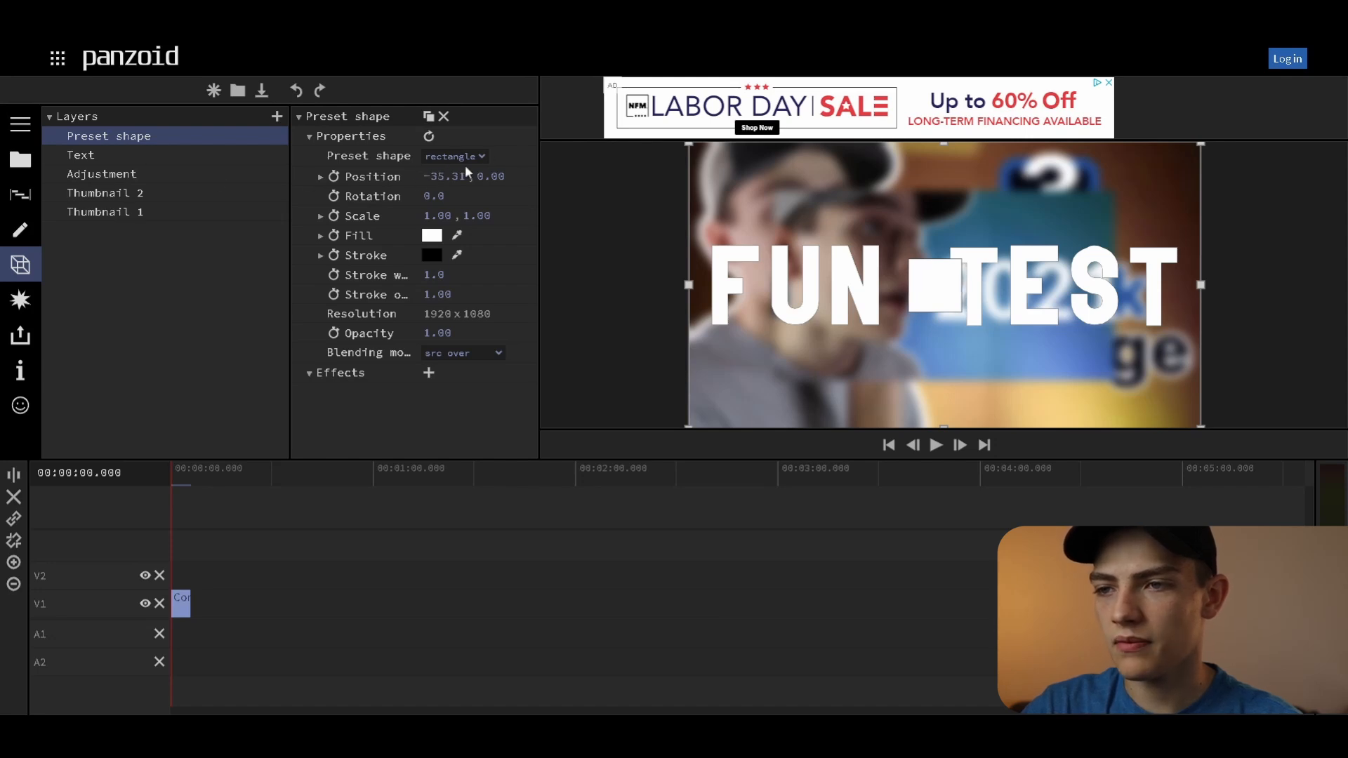
drag(446, 176, 8, 171)
drag(448, 175, 85, 180)
drag(448, 177, 175, 183)
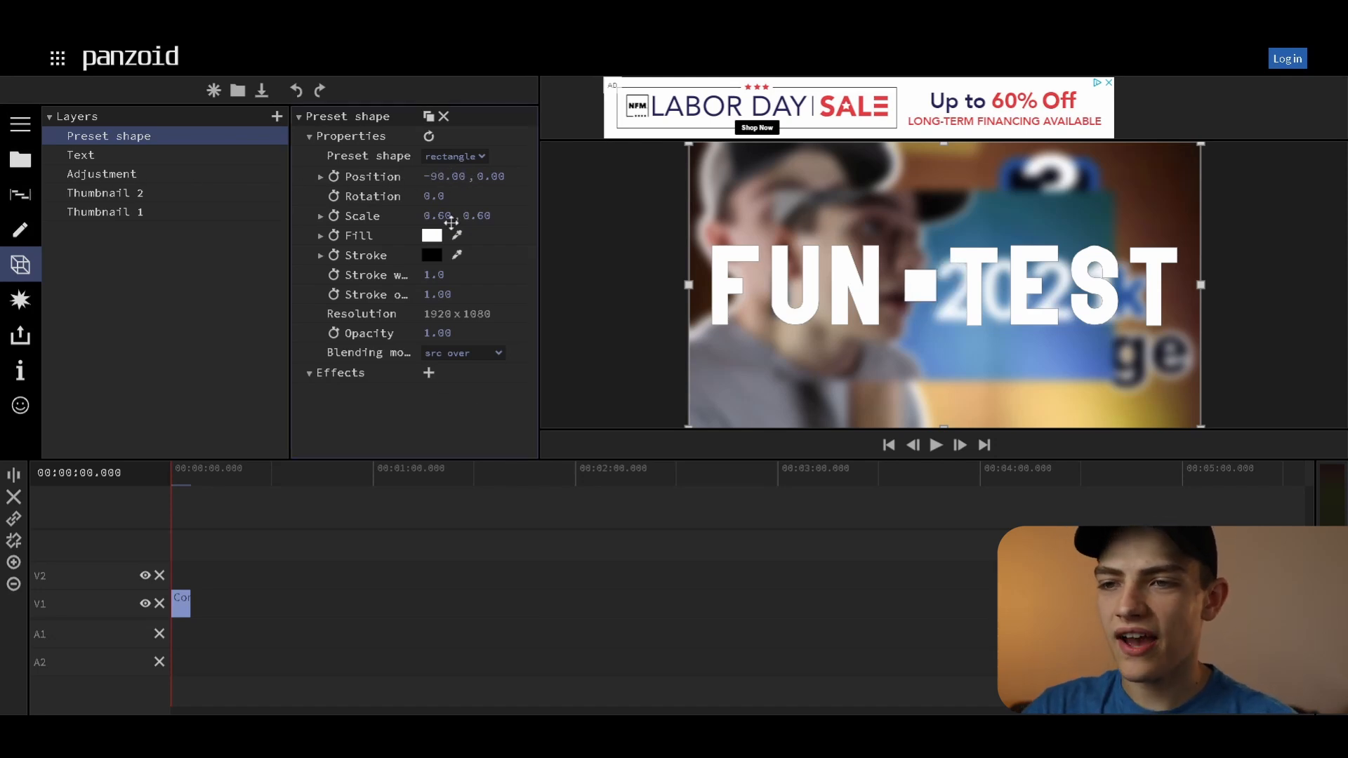
Step: Give the rectangle a black fill and a white stroke with a stroke width of 11.4
click(433, 257)
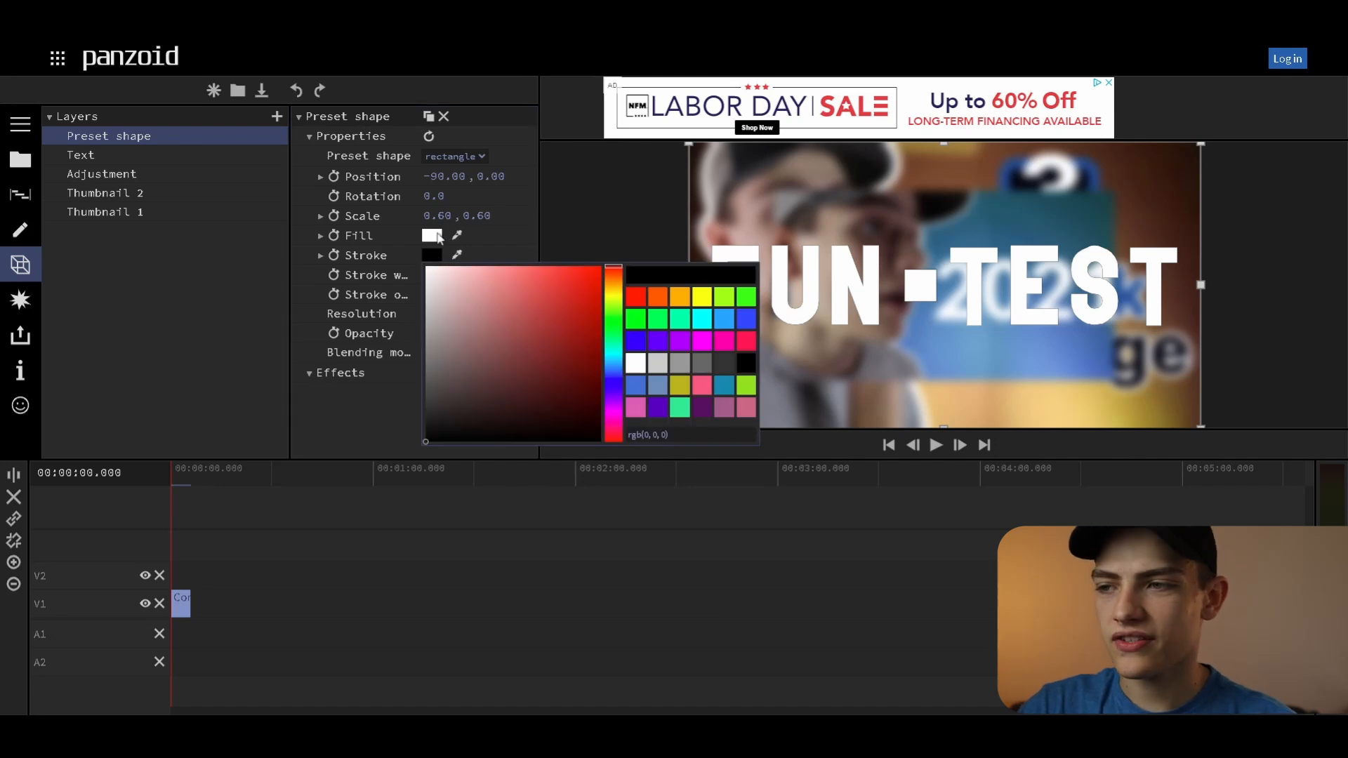
click(439, 235)
click(428, 414)
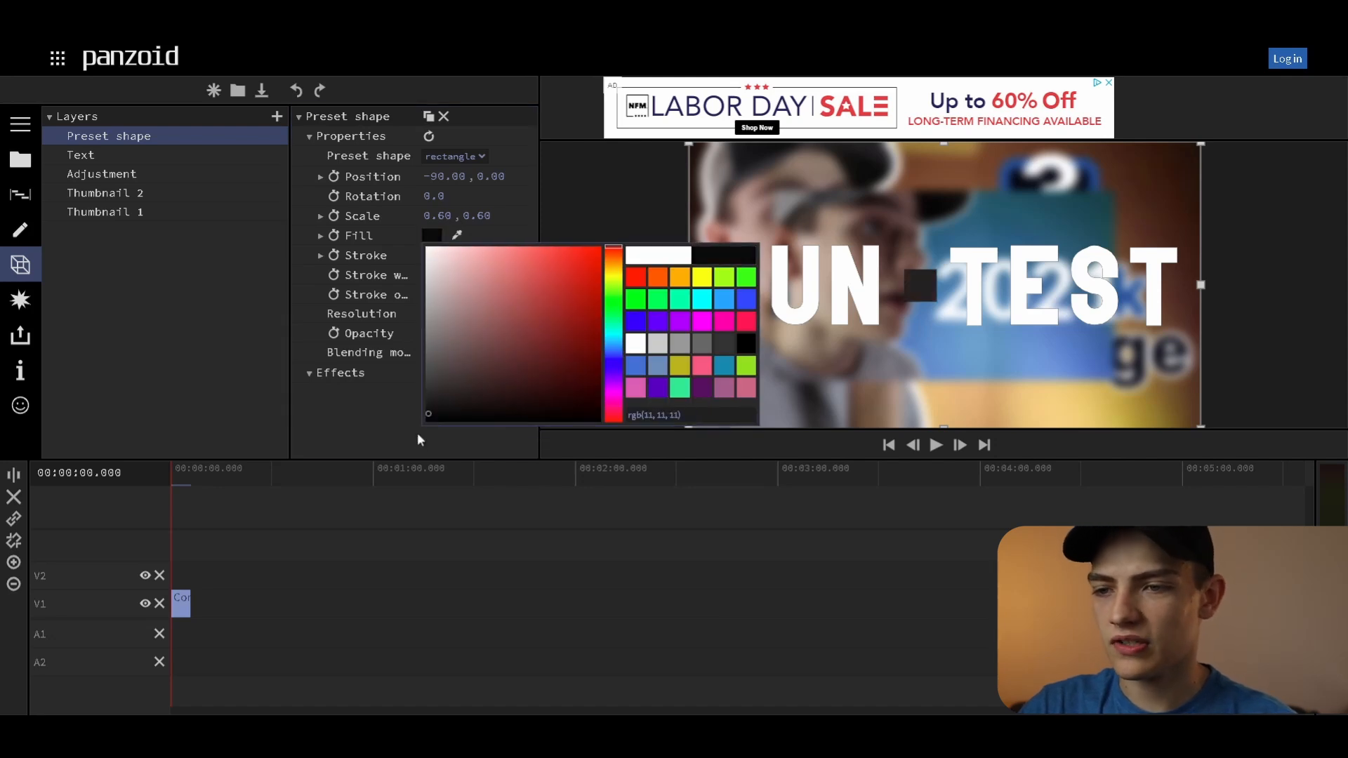
click(344, 419)
click(433, 257)
click(450, 291)
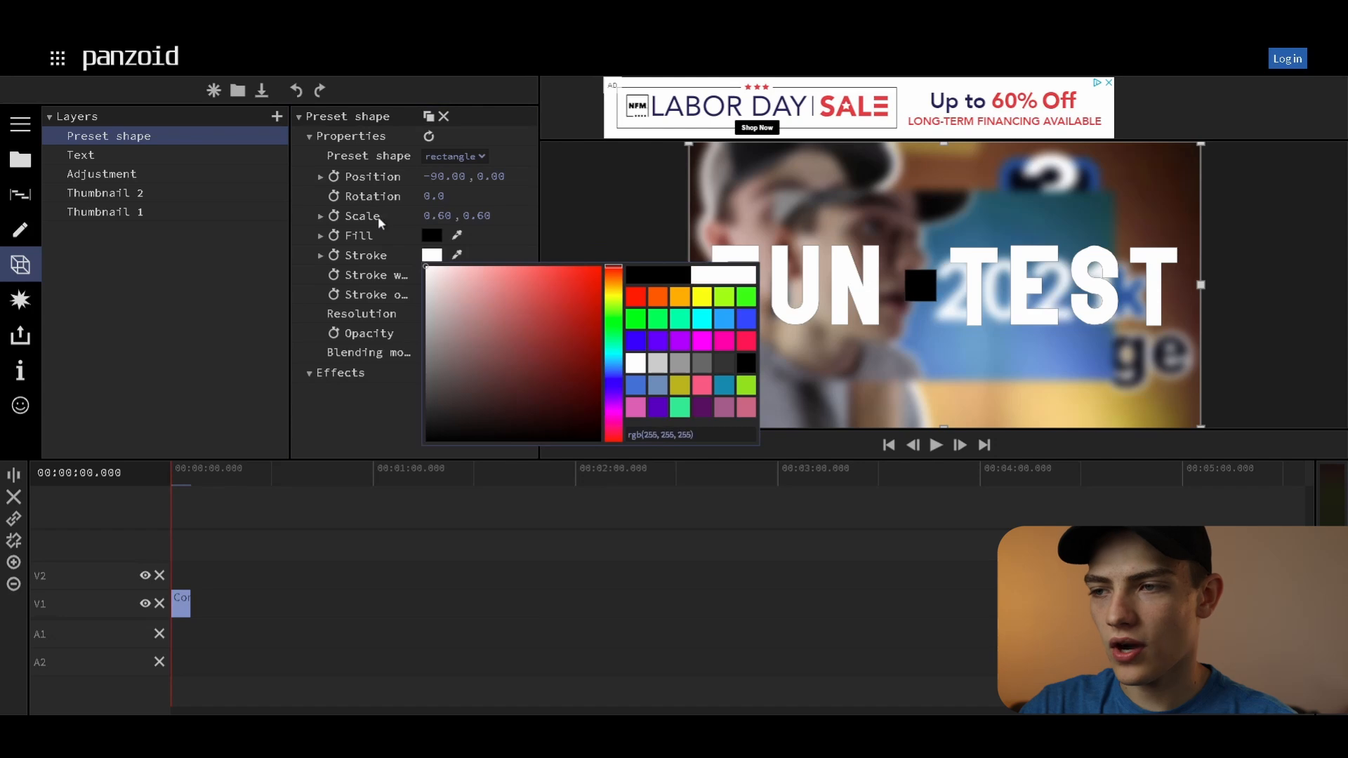
click(372, 431)
drag(434, 276, 1161, 266)
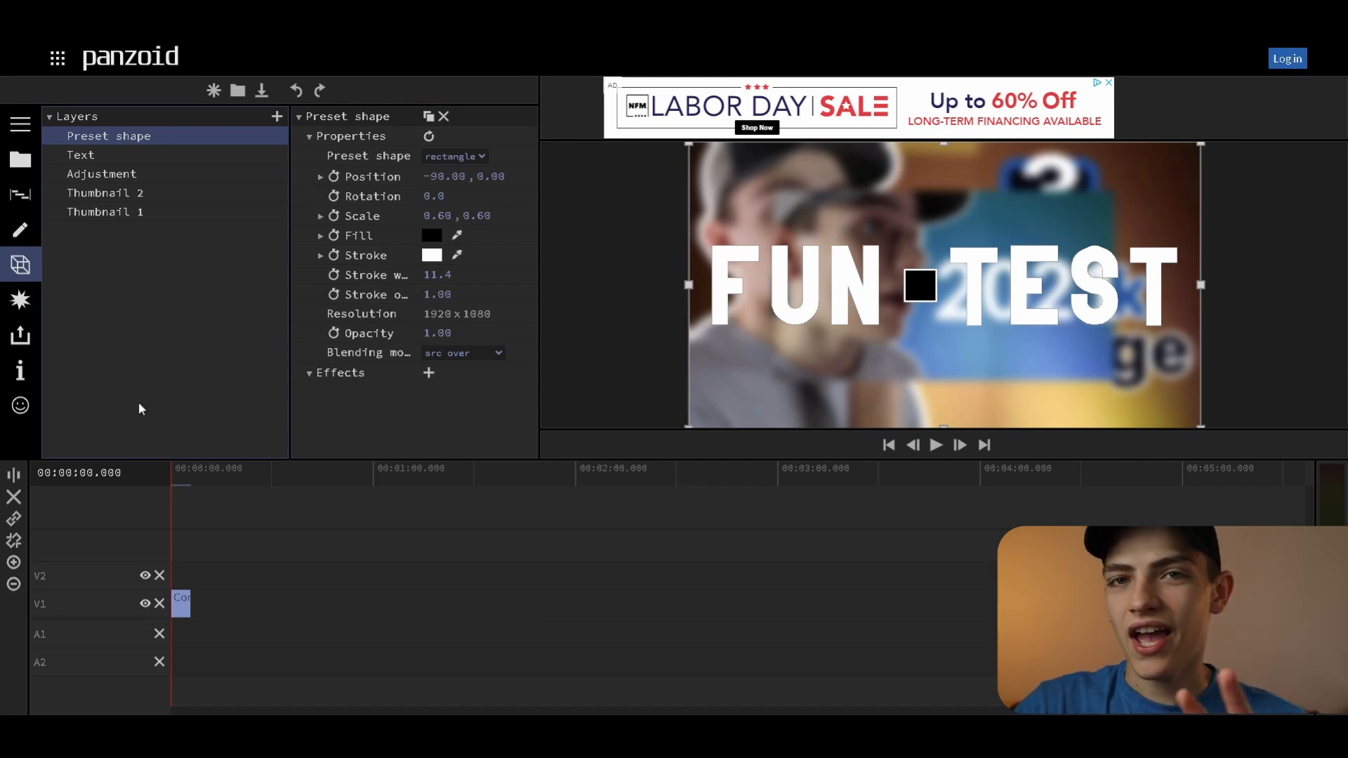
Step: Add a Scene layer and move it to the top of the layer stack, above the Preset shape
click(277, 117)
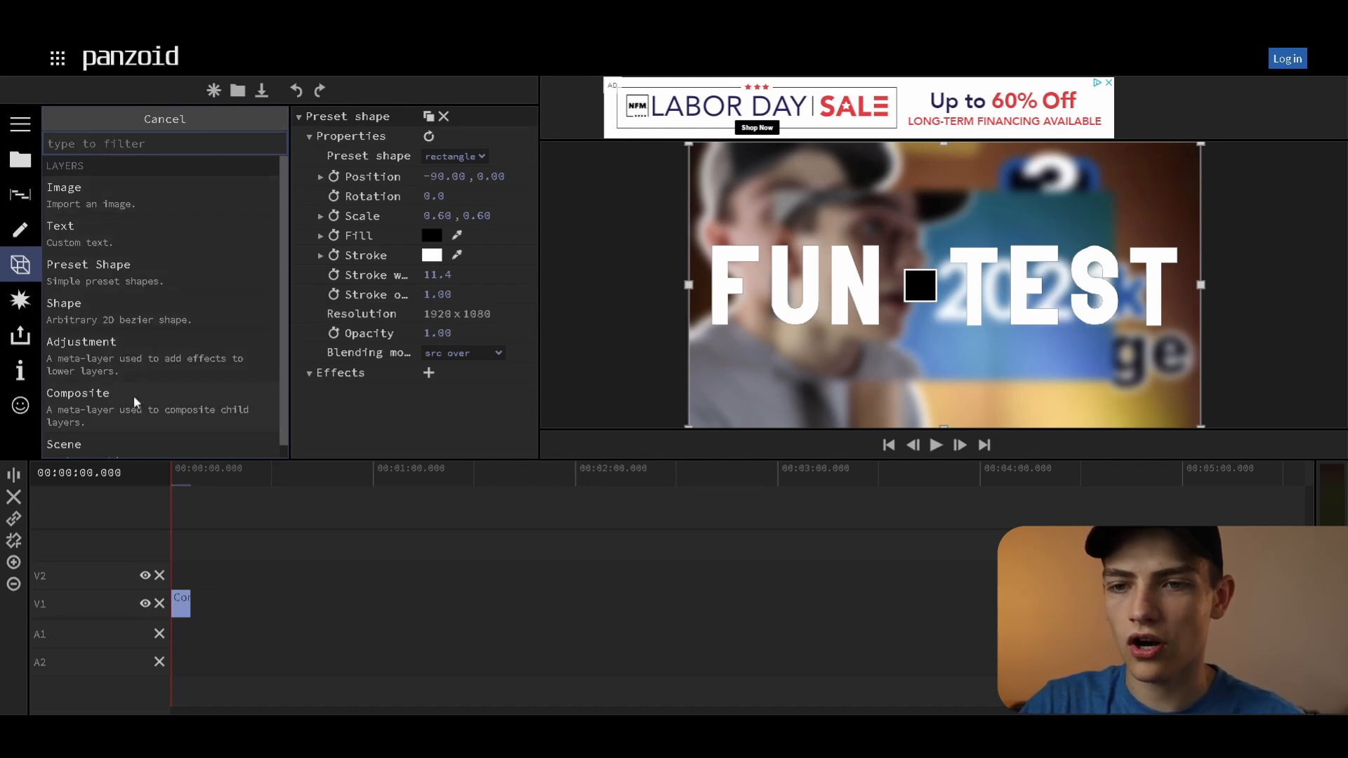
scroll(114, 430, down, 1)
click(116, 446)
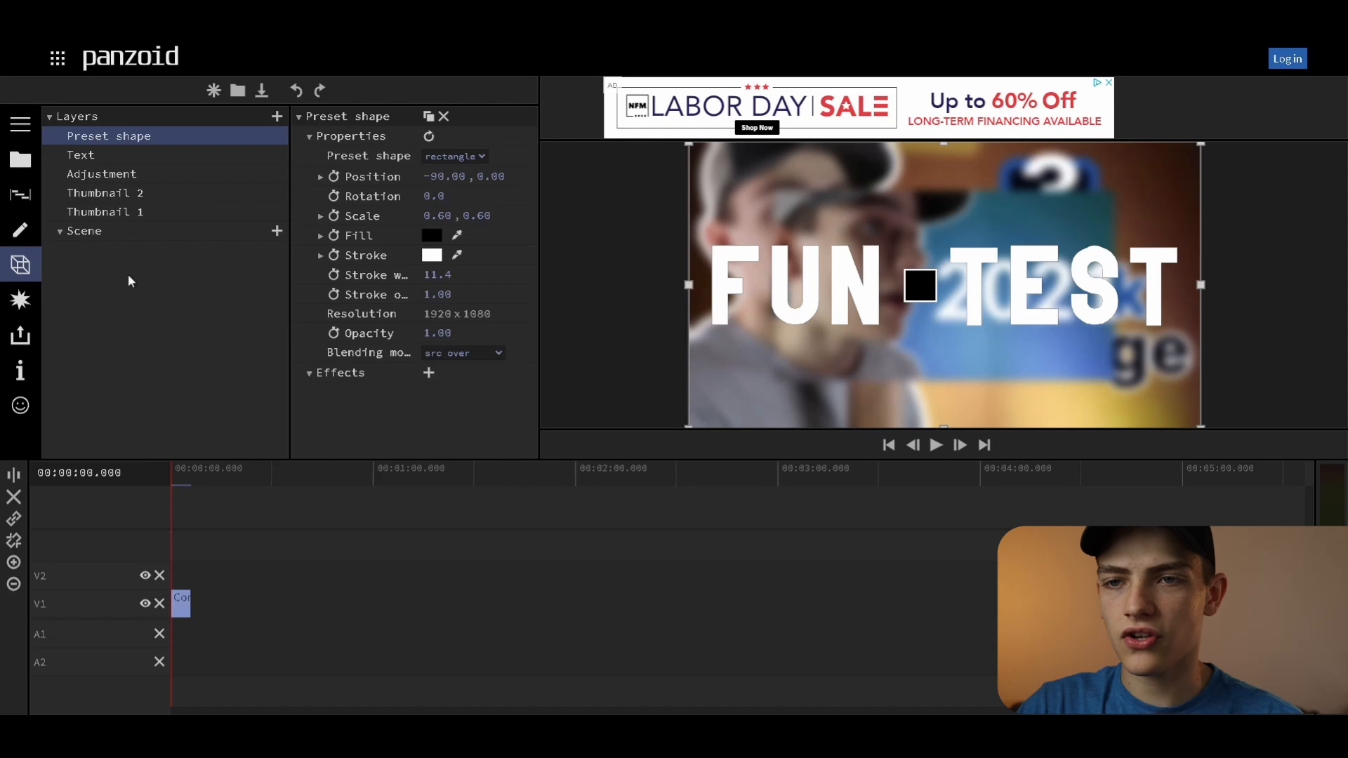
click(88, 238)
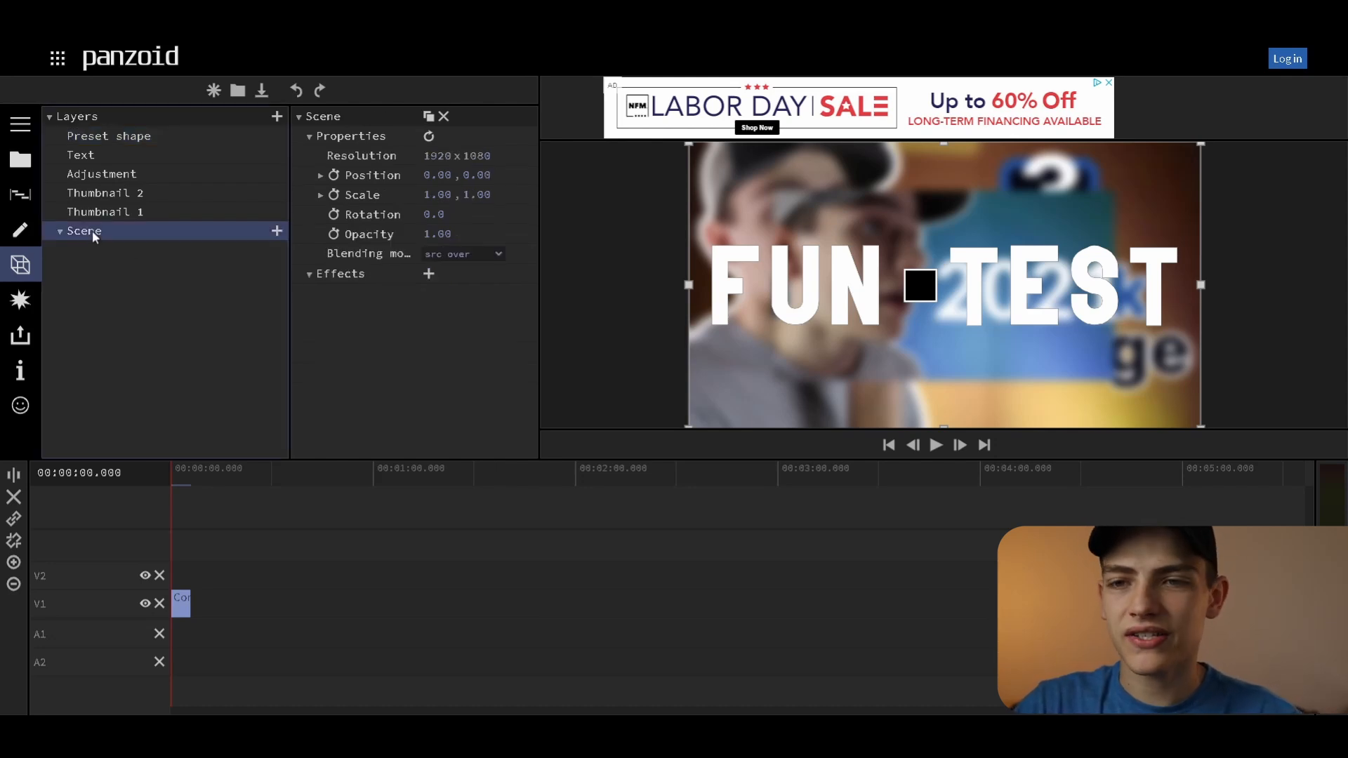
drag(92, 230, 137, 129)
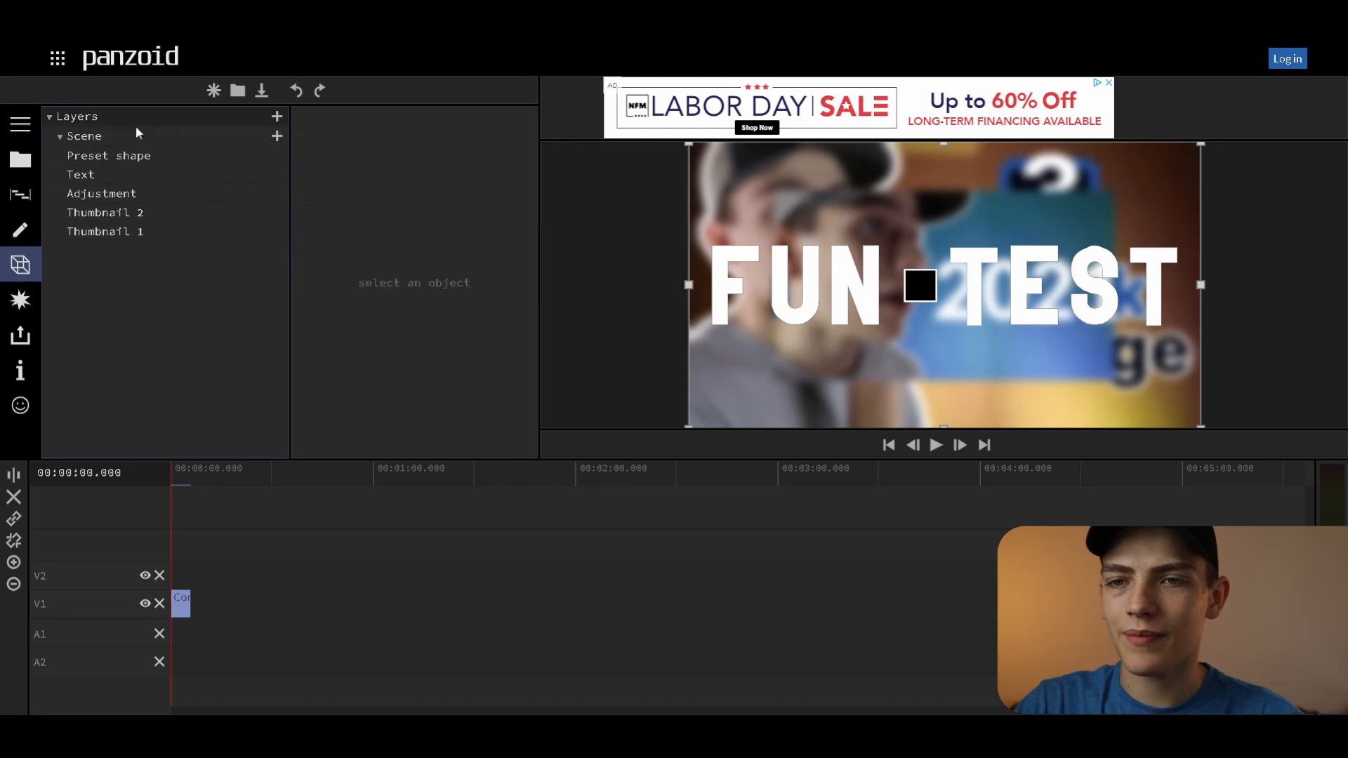
Step: Add an Orthographic camera (2d) to the Scene layer and select it
click(141, 133)
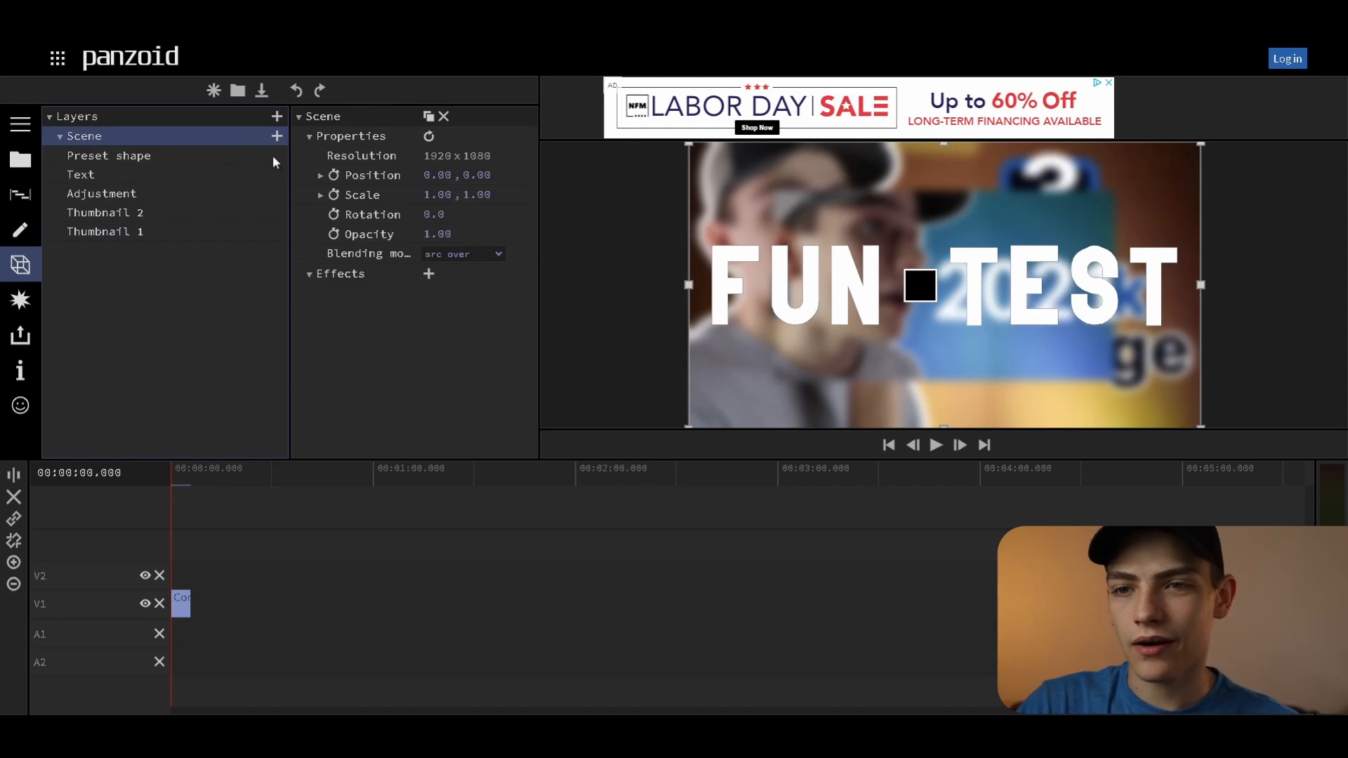
click(277, 135)
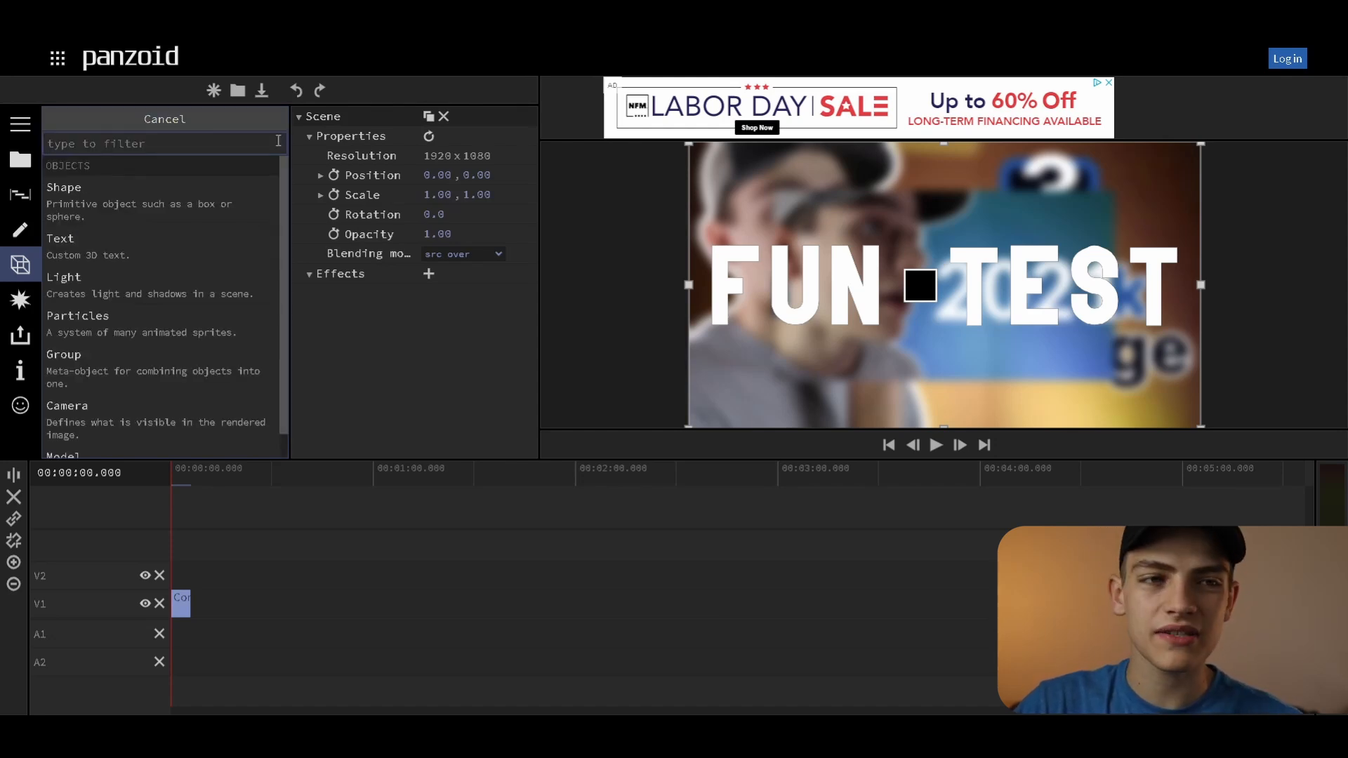
text(camer)
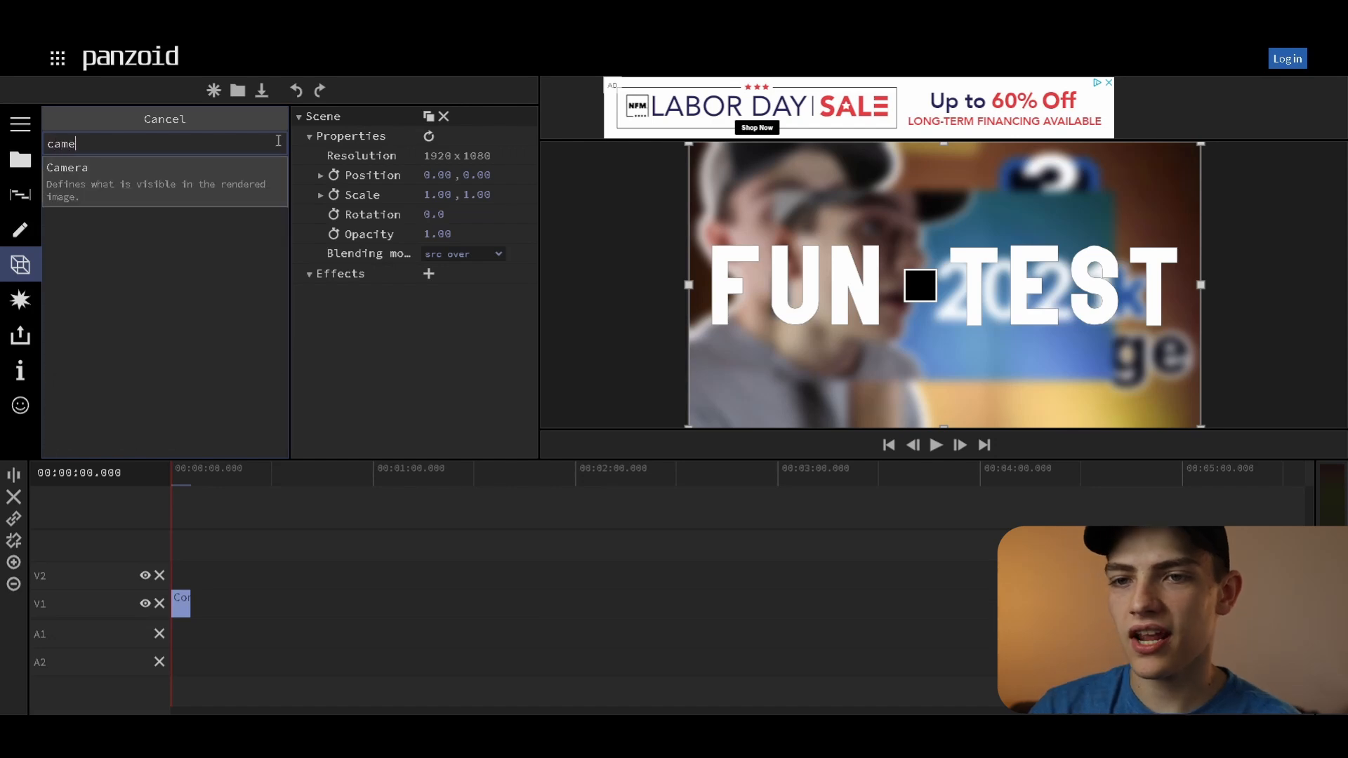
click(182, 183)
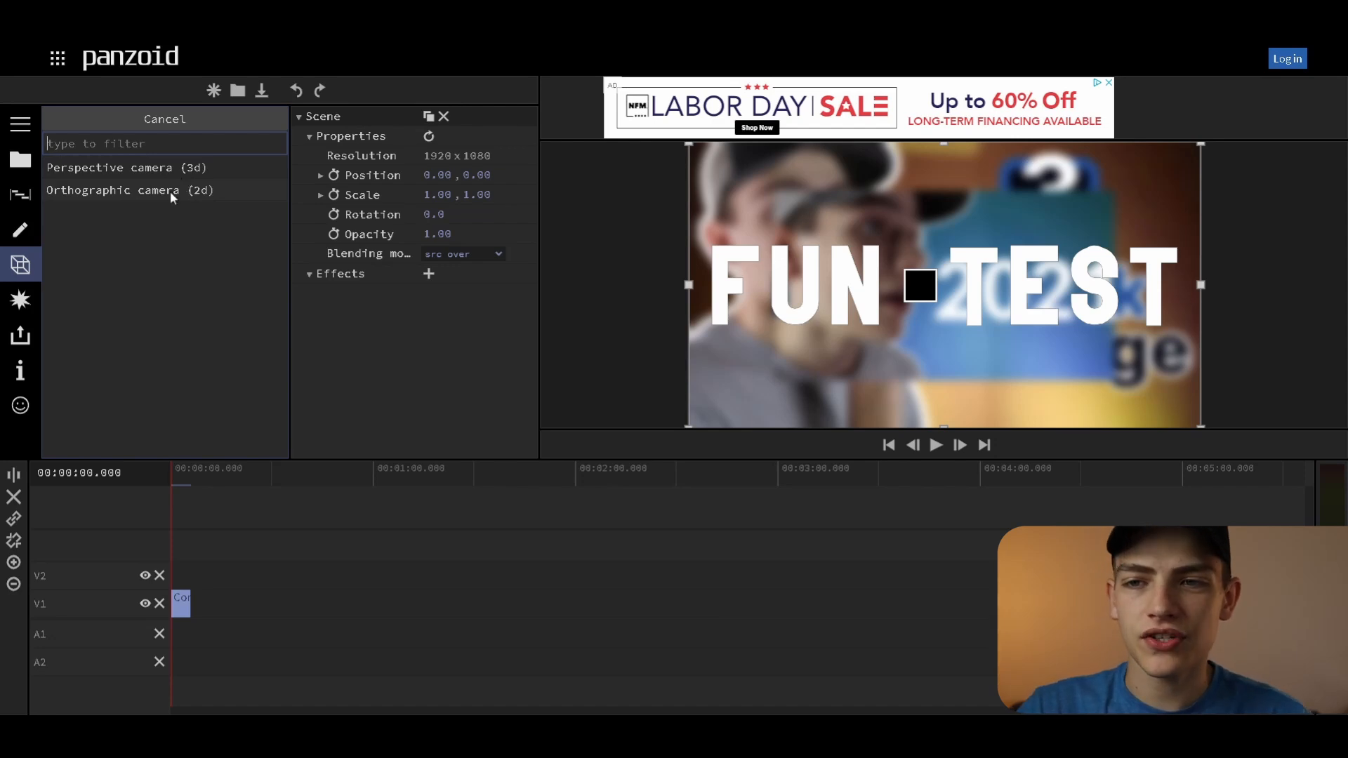
click(170, 191)
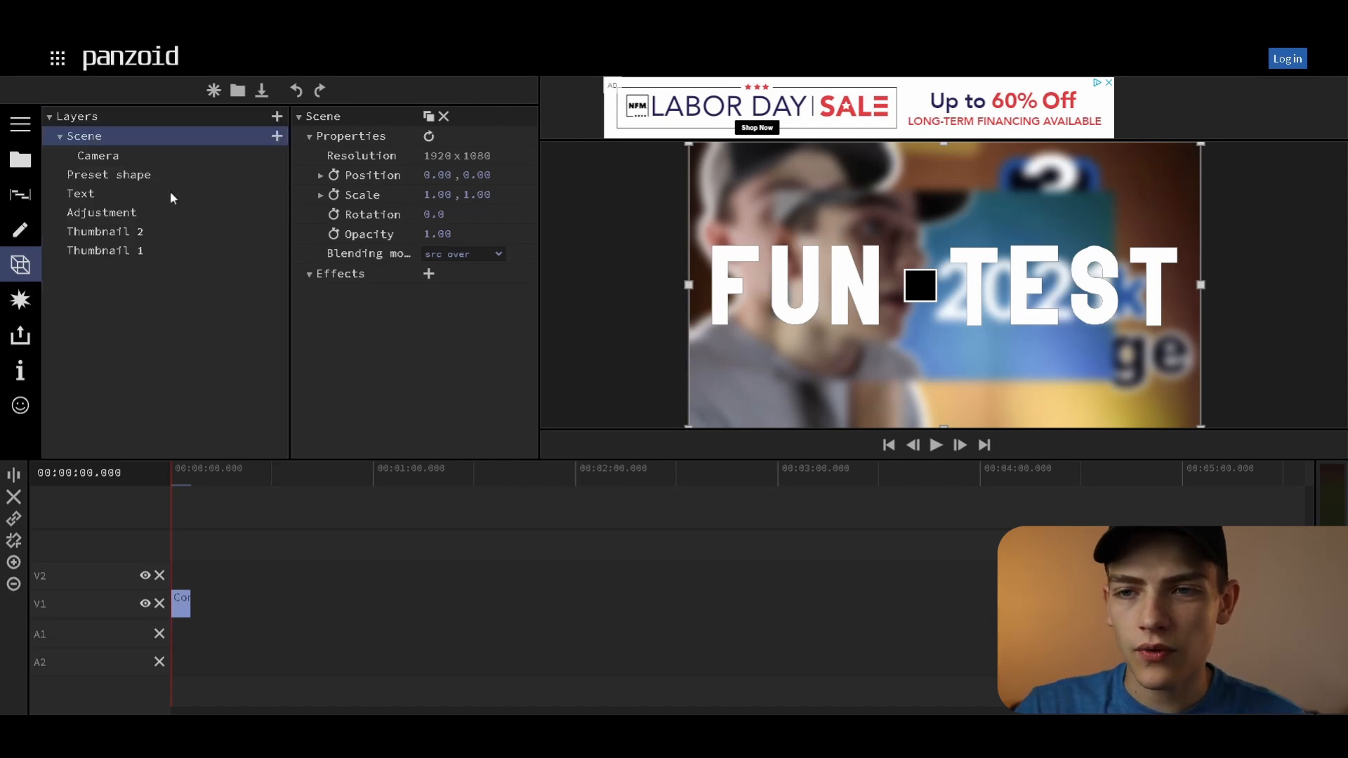
click(102, 155)
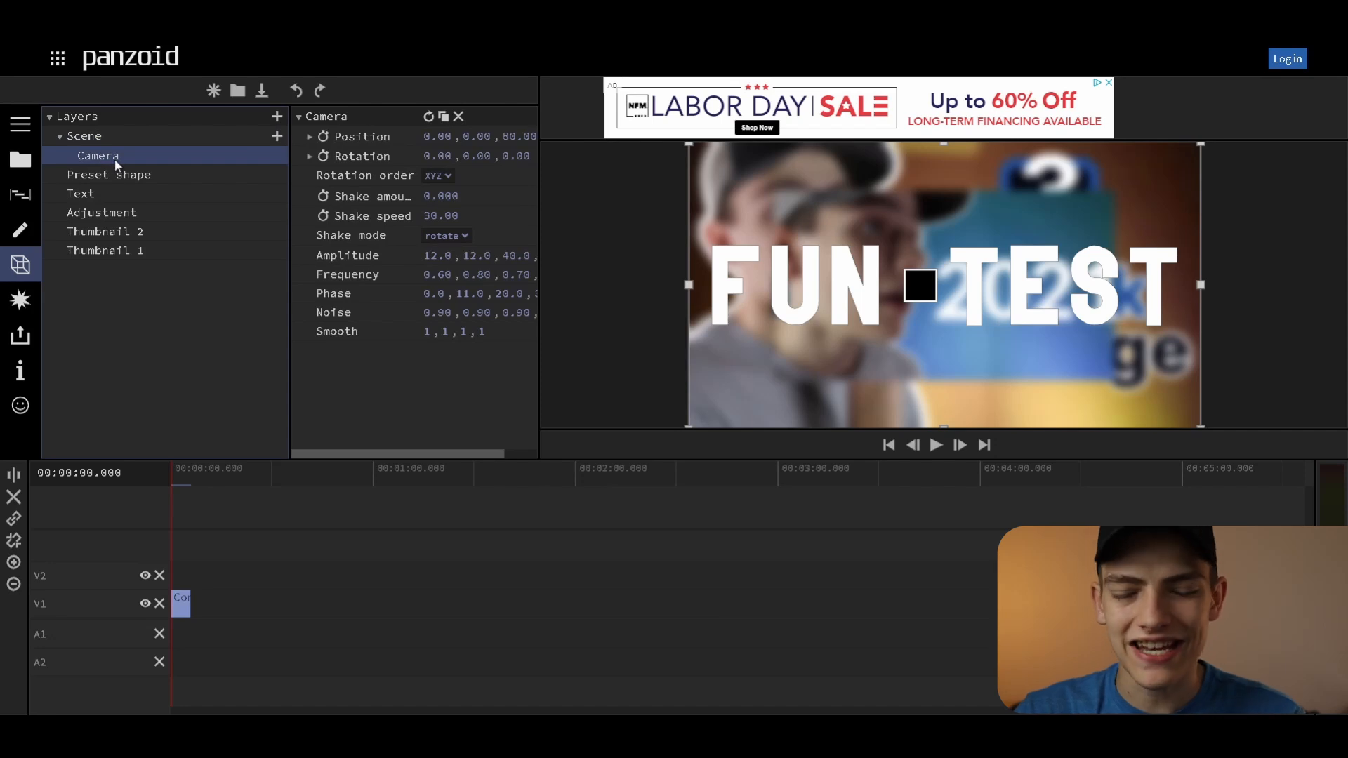
Step: Add a Particles object to the Scene layer, keeping it beneath the Camera
click(276, 136)
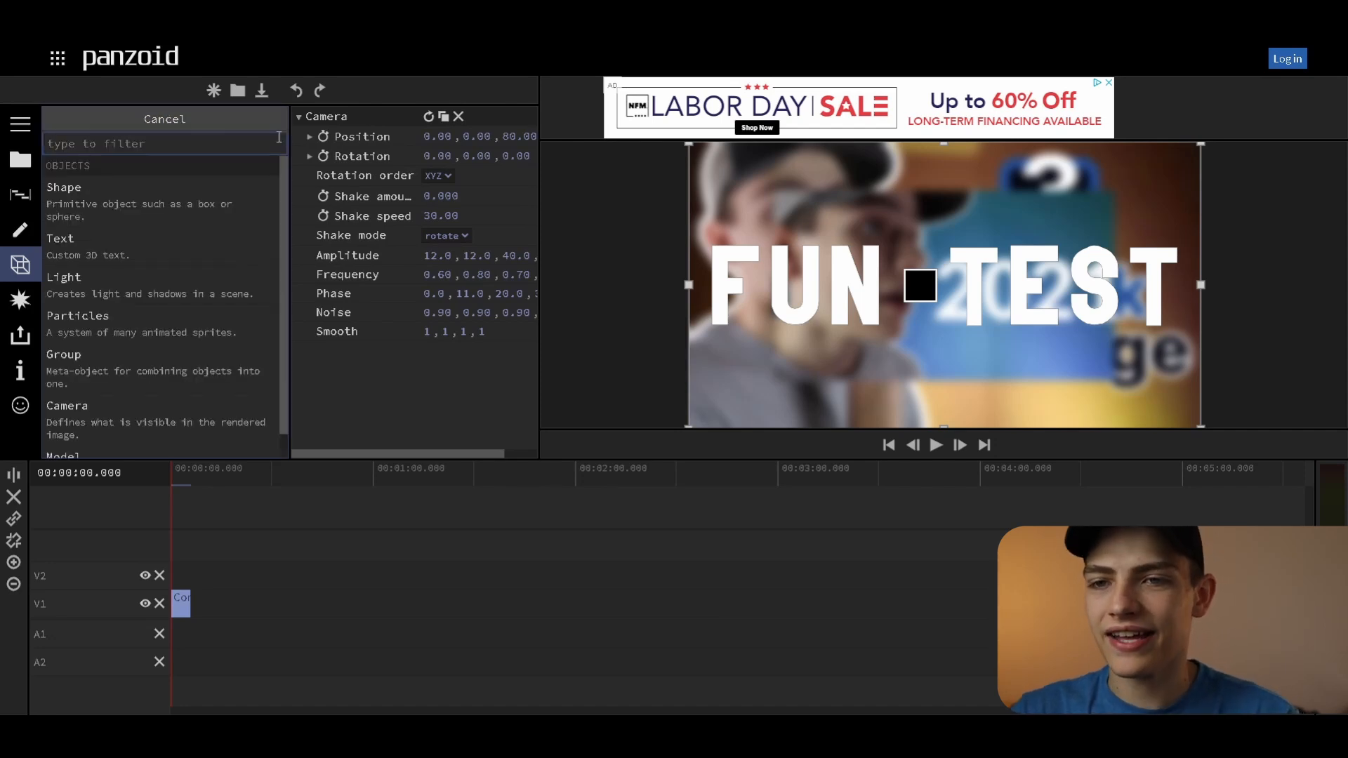
scroll(143, 225, down, 1)
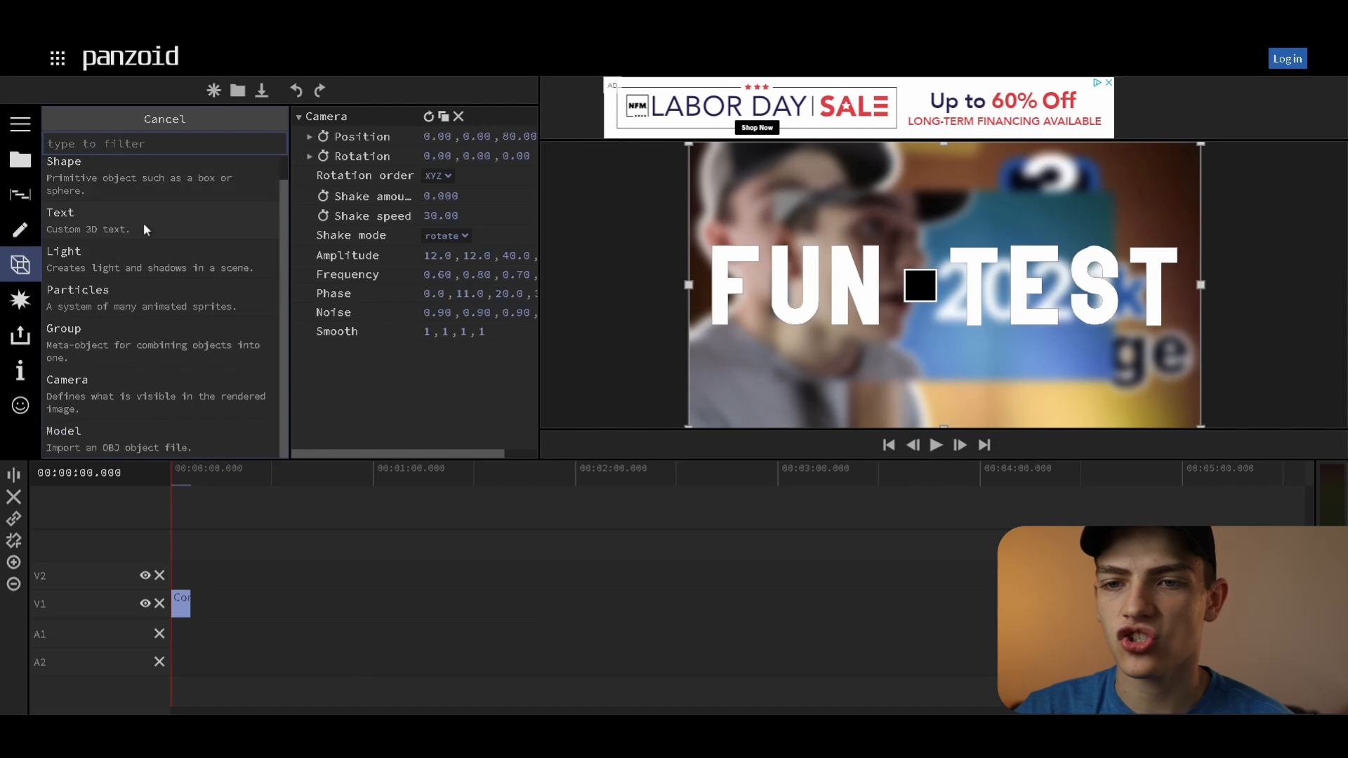
click(112, 306)
click(130, 174)
drag(128, 170, 129, 145)
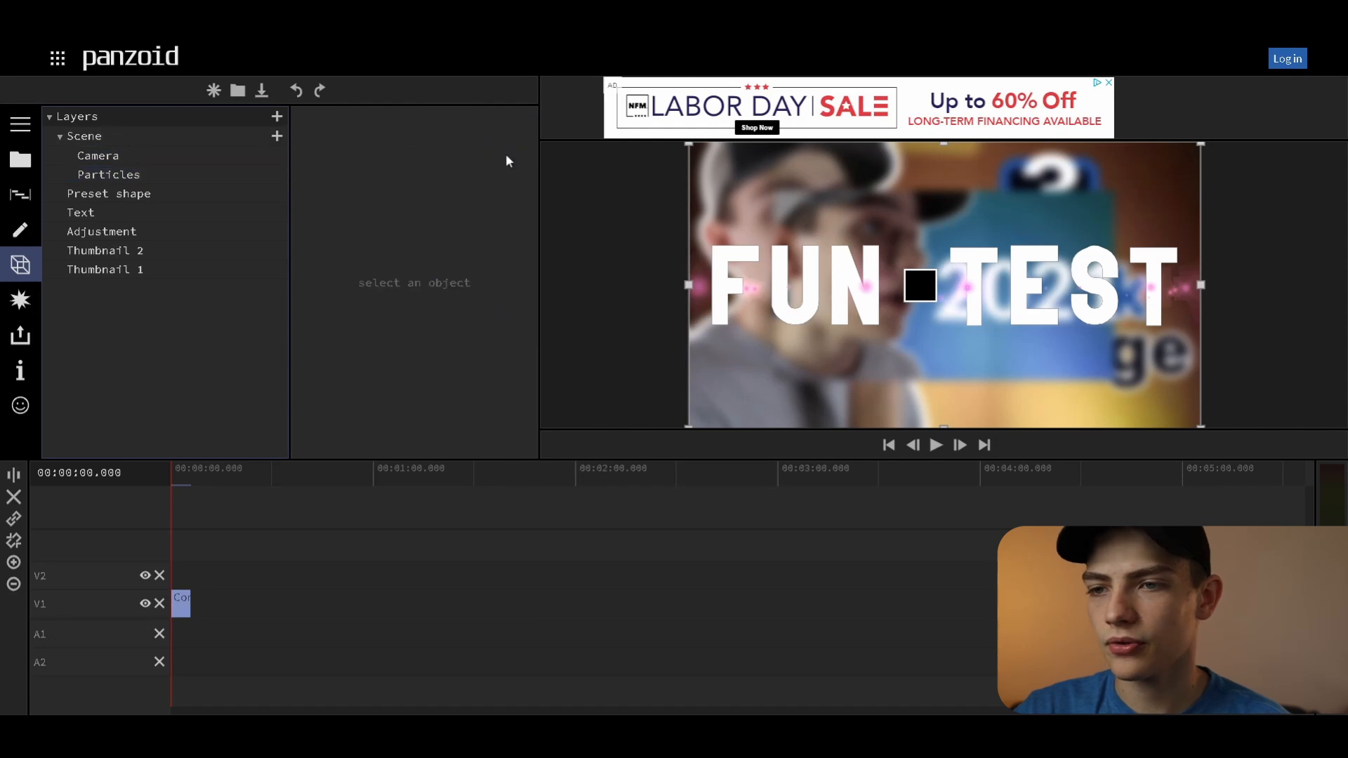
Step: Recolor the Particles object's color gradient with a light blue end stop and a pure red start stop
click(127, 175)
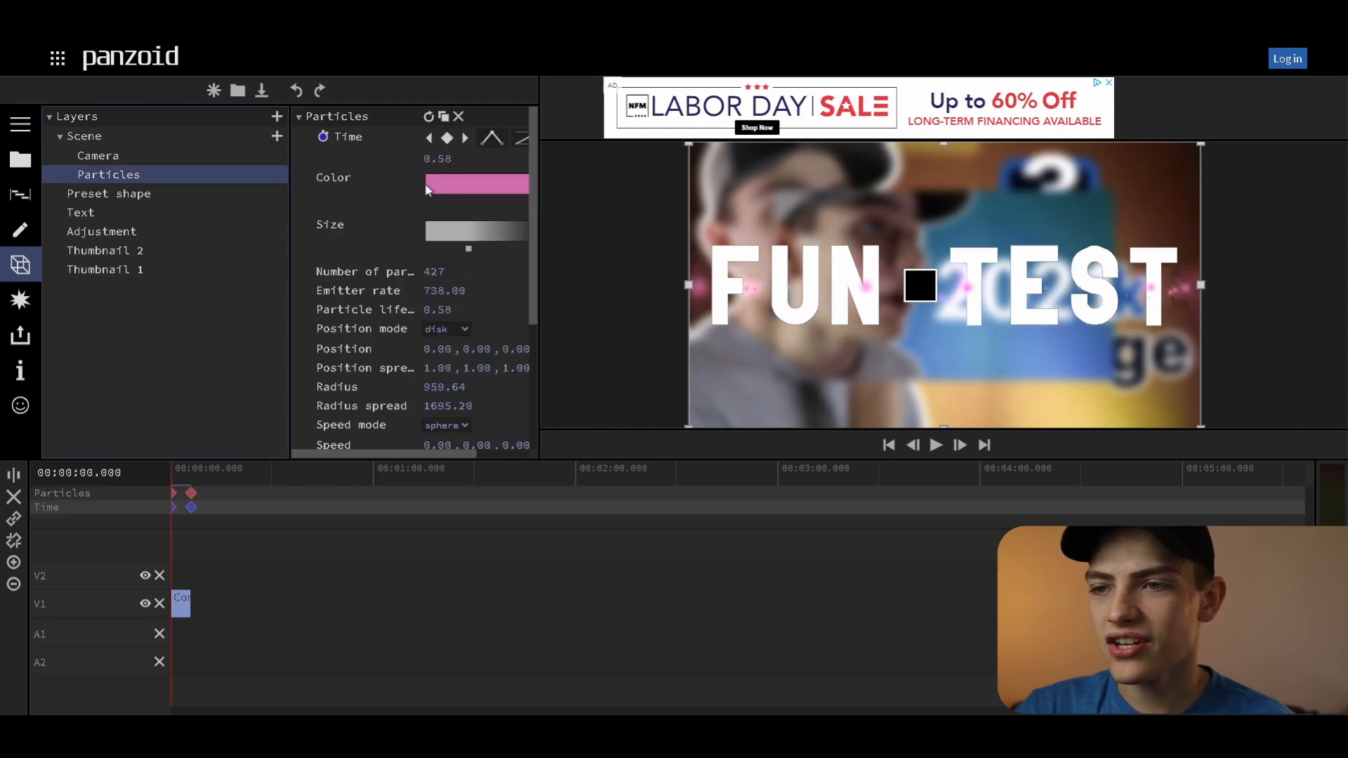
click(462, 187)
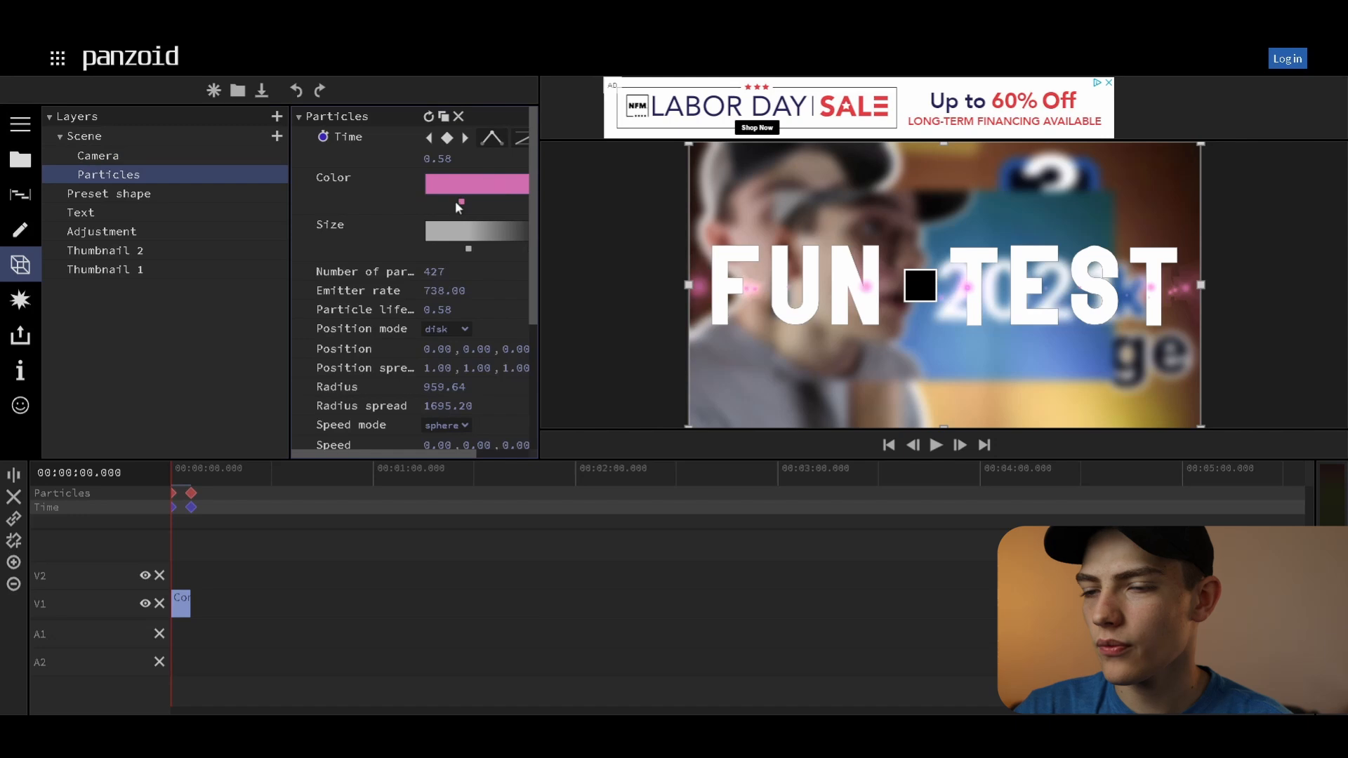
drag(398, 455, 524, 444)
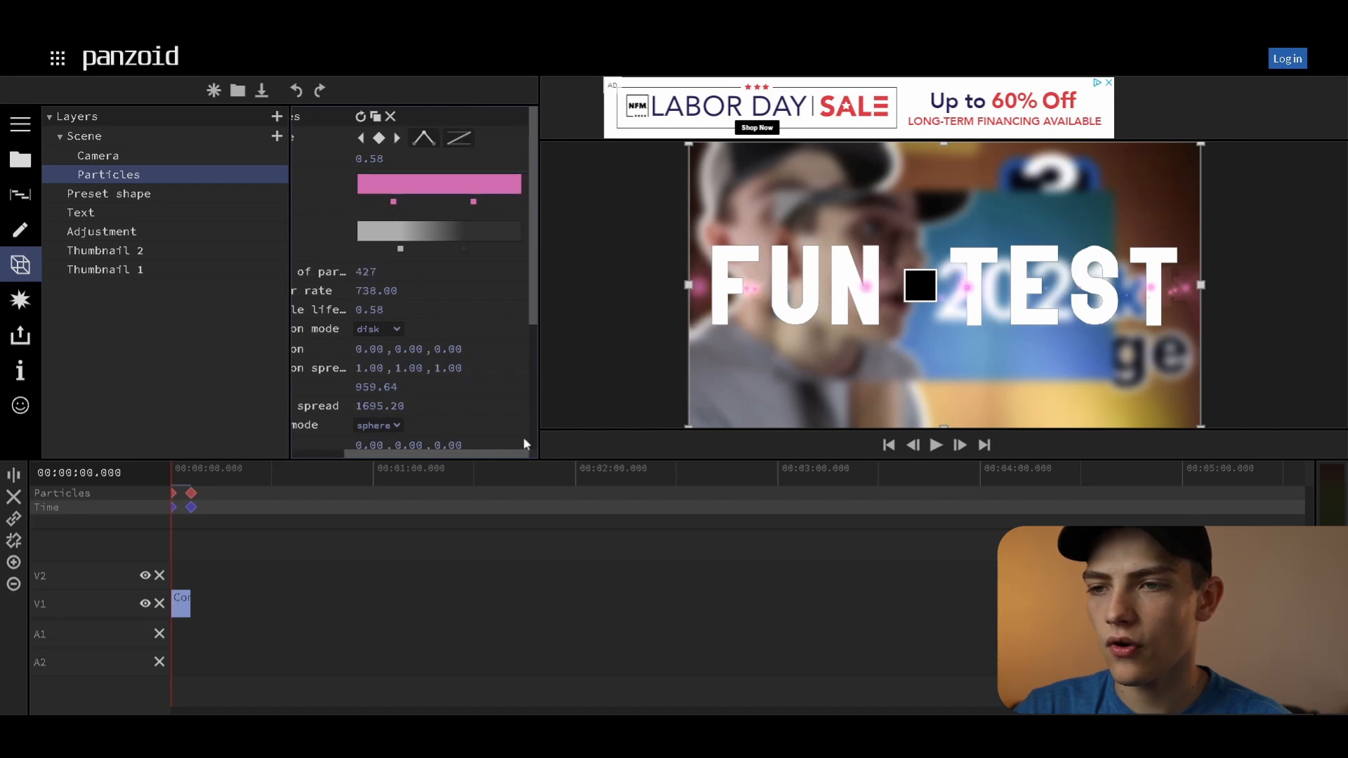
click(472, 205)
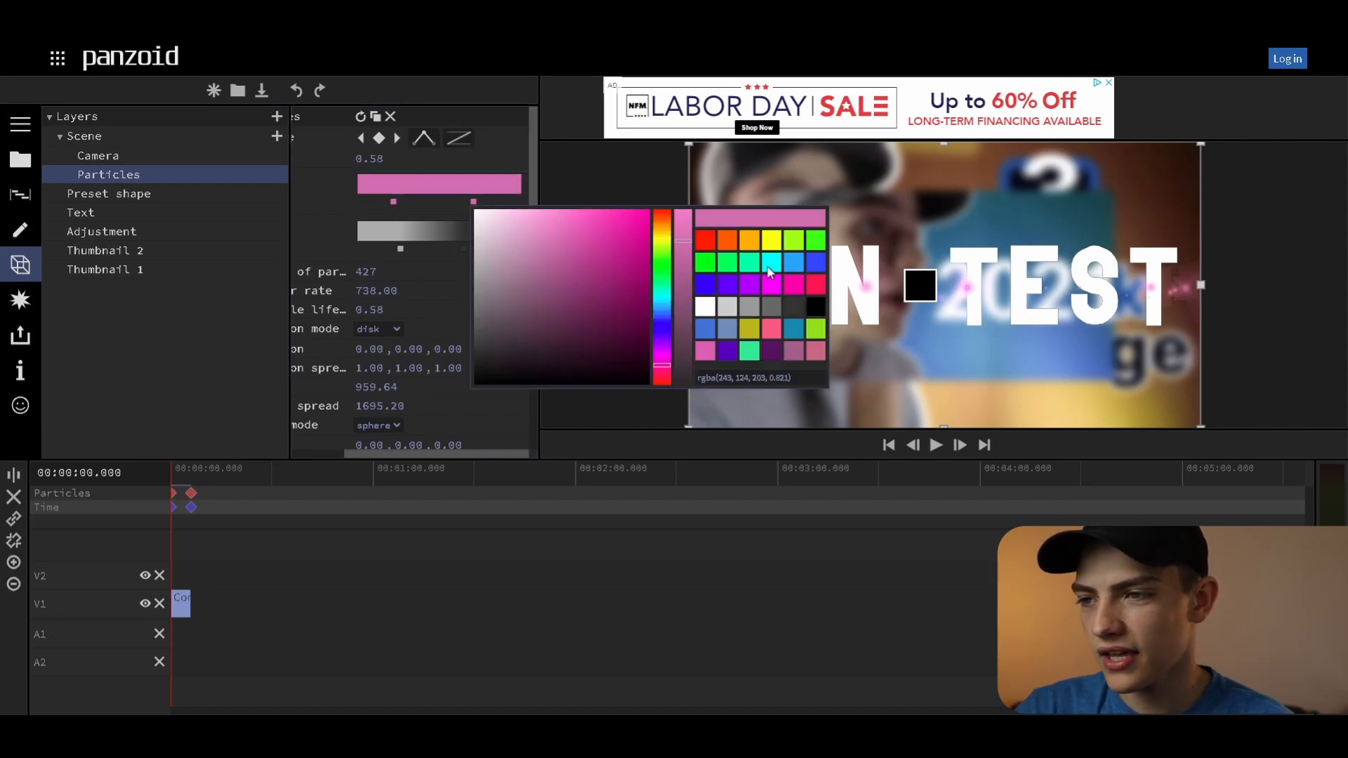
click(795, 264)
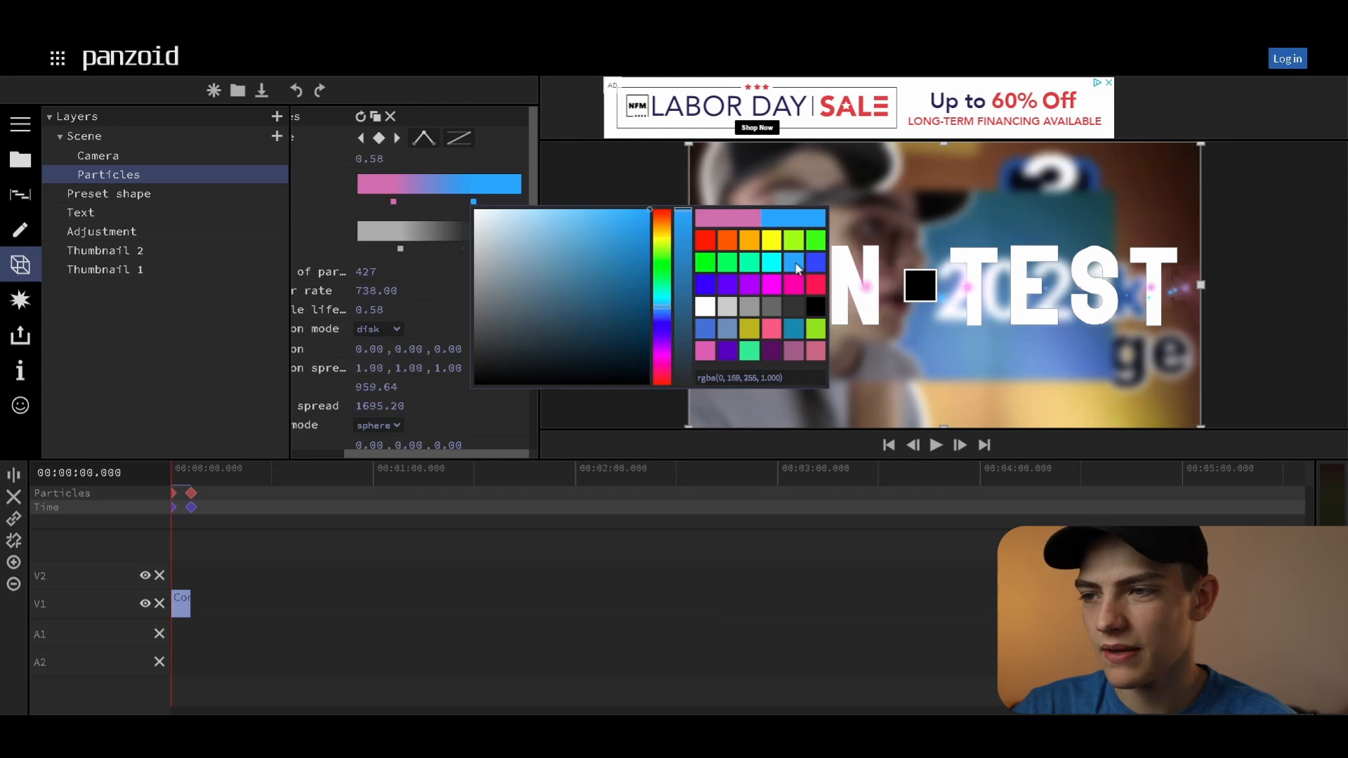
click(394, 203)
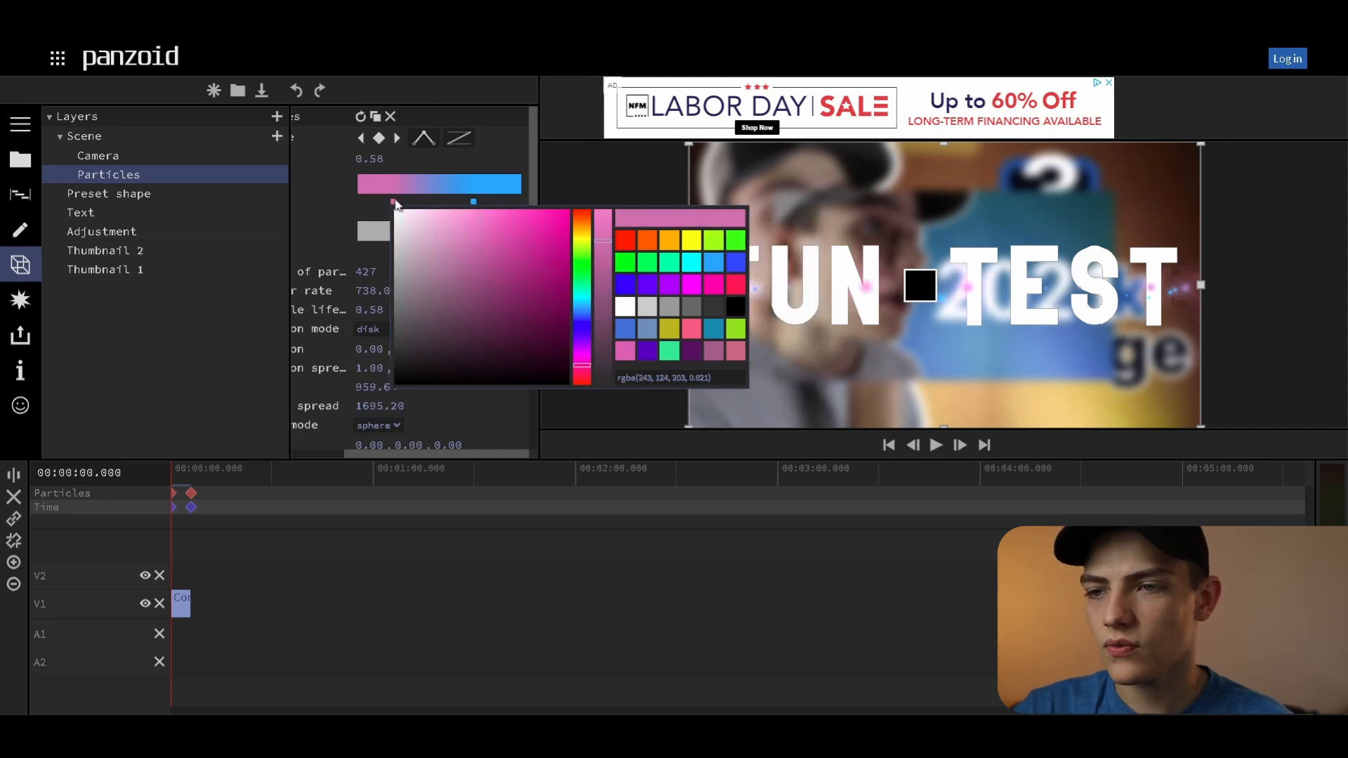
click(621, 245)
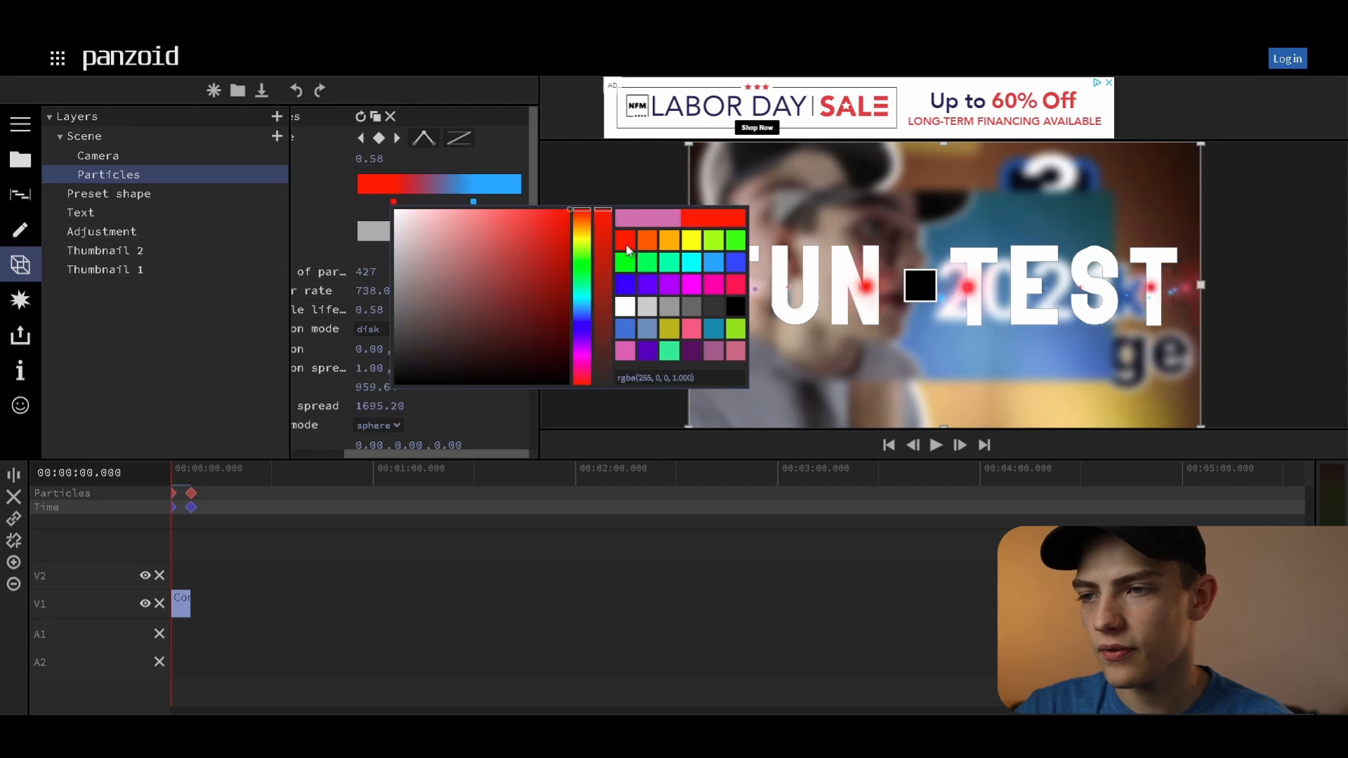
click(322, 192)
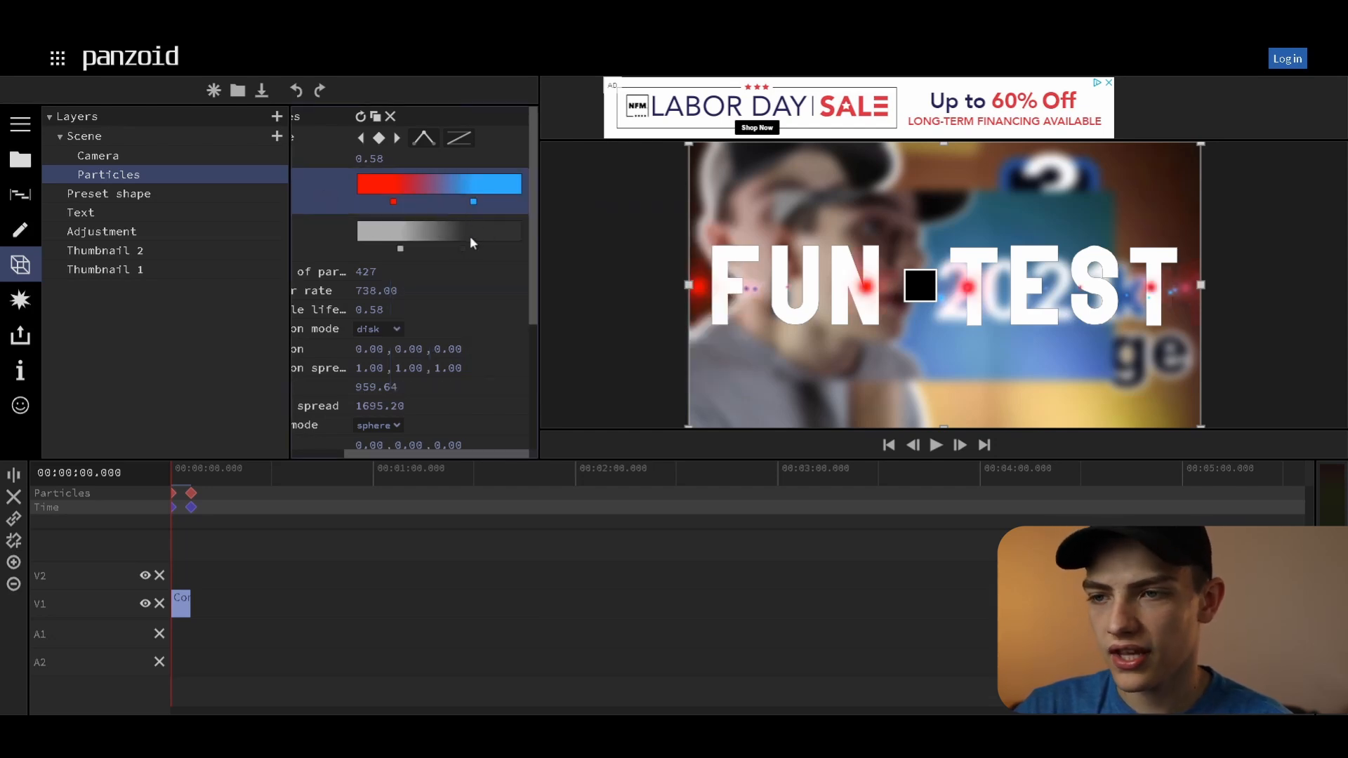
Step: Set the particles' position mode to sphere, the radius to 954.29 and the texture to artsy
drag(531, 221, 531, 243)
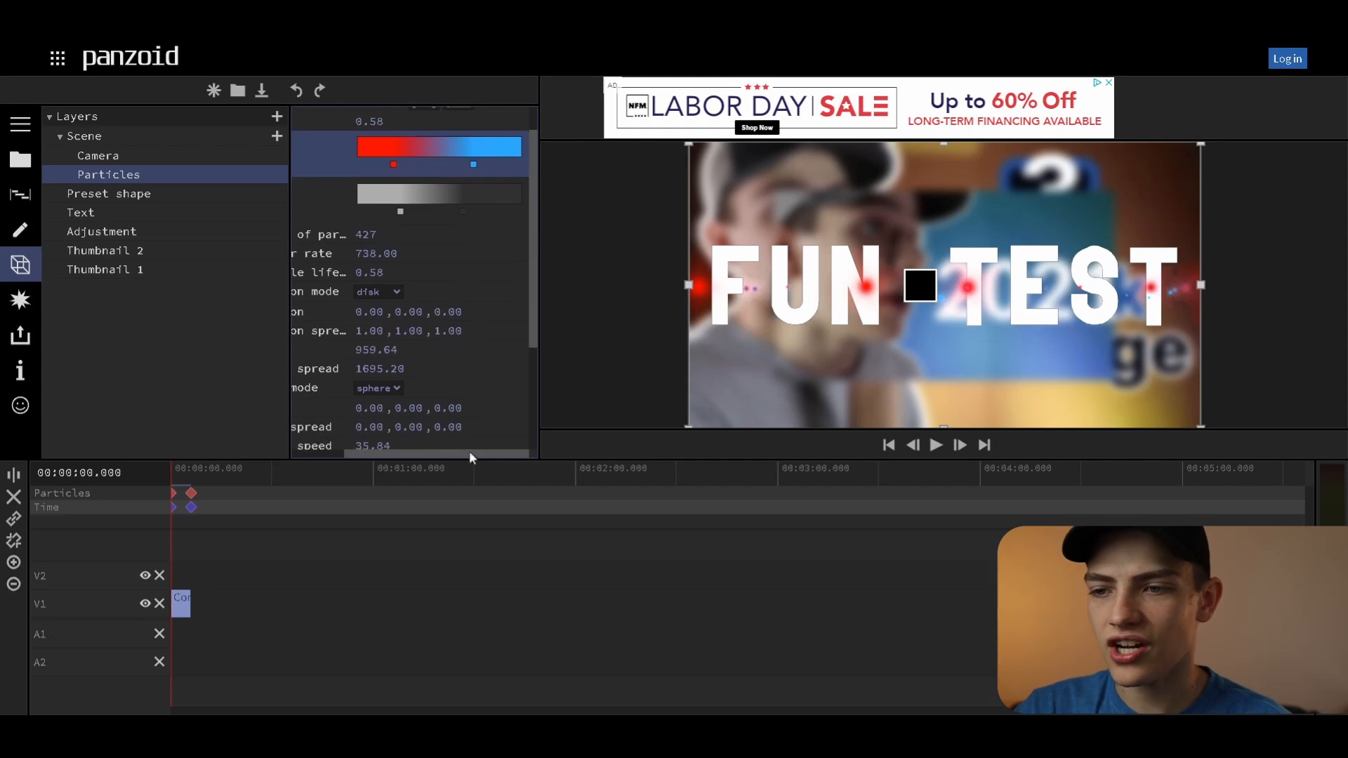
drag(469, 450, 335, 438)
drag(532, 312, 542, 455)
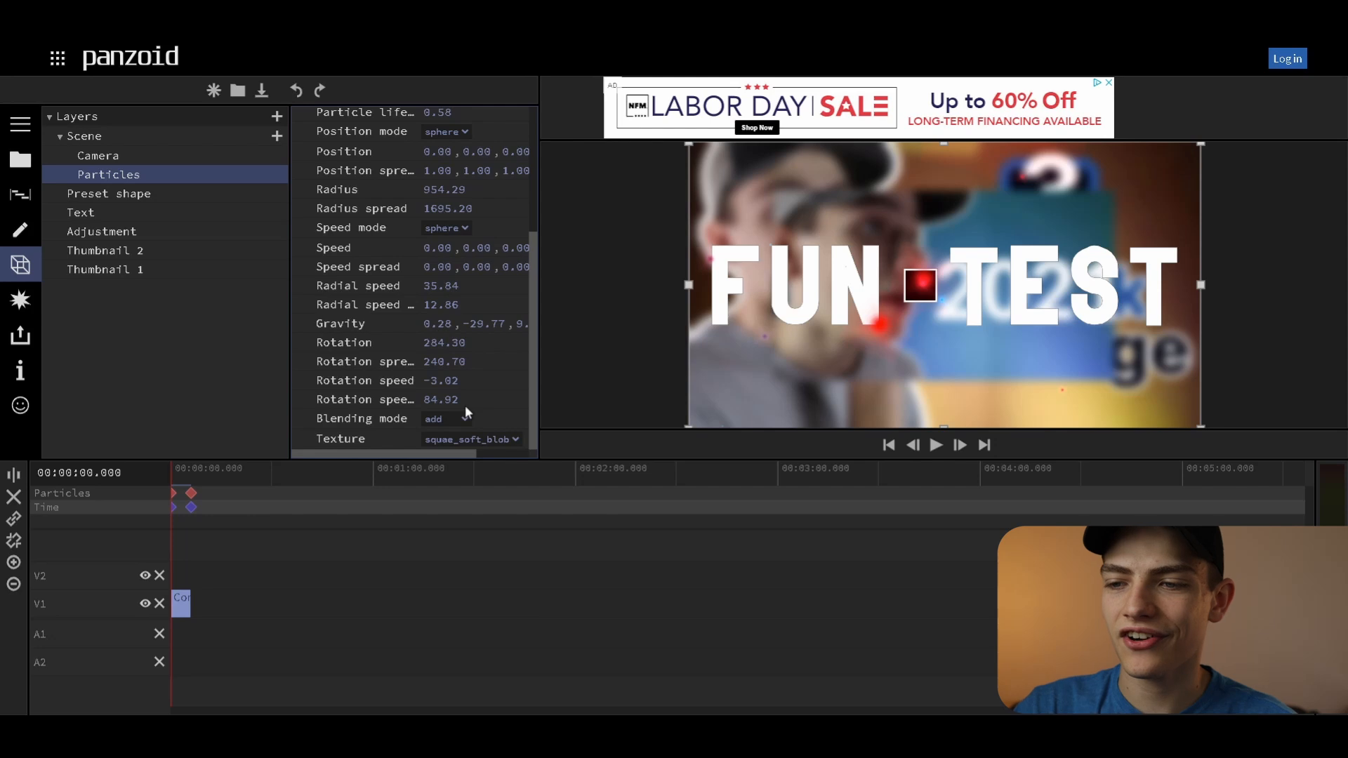
click(456, 493)
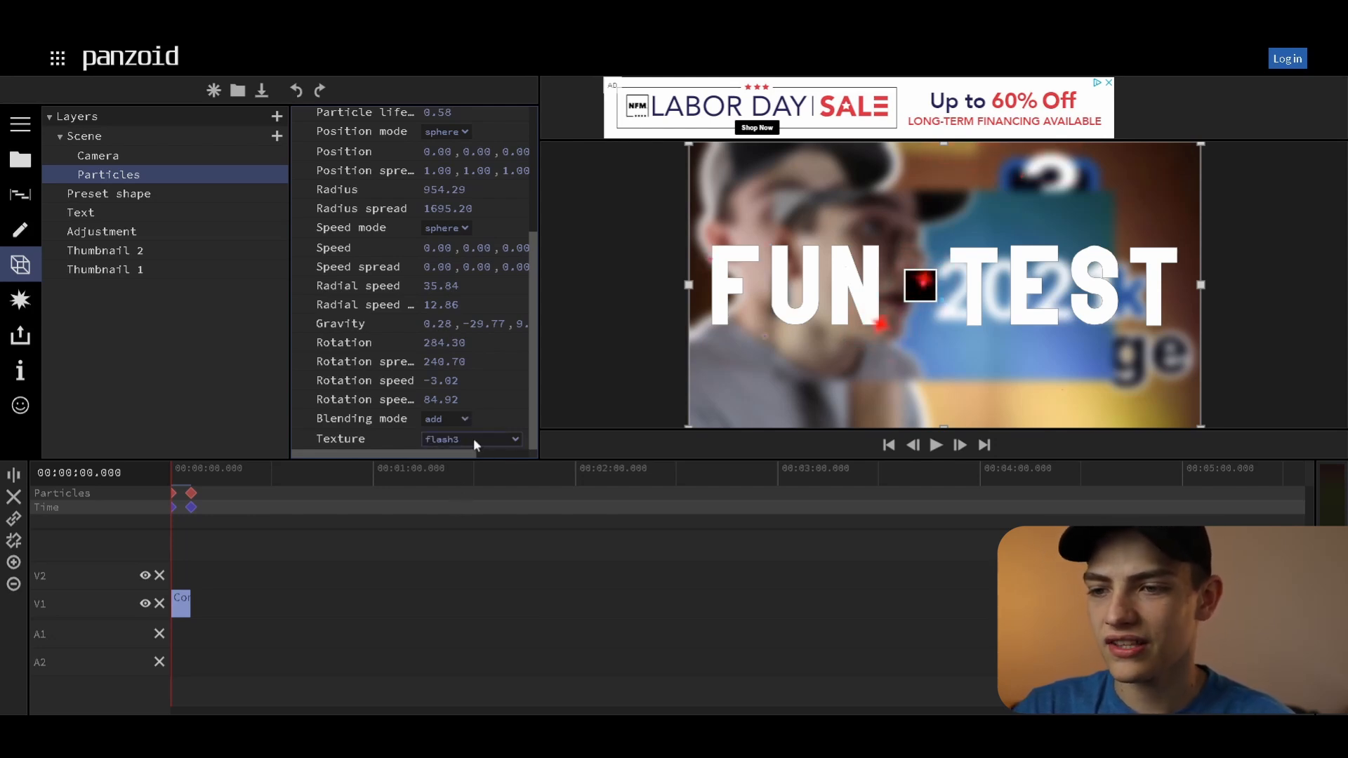
click(463, 466)
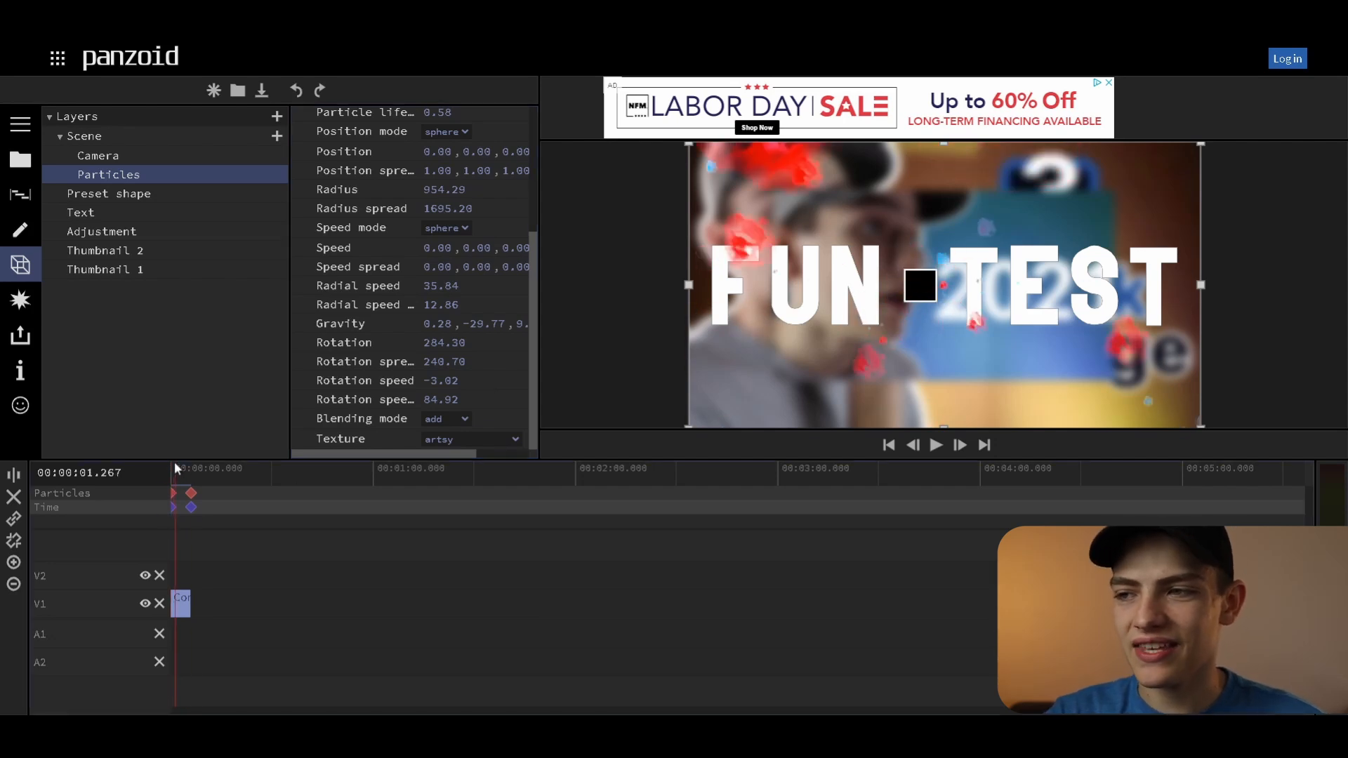
Step: Play the composition to preview the particle animation, and show the Scene layer's properties
key(space)
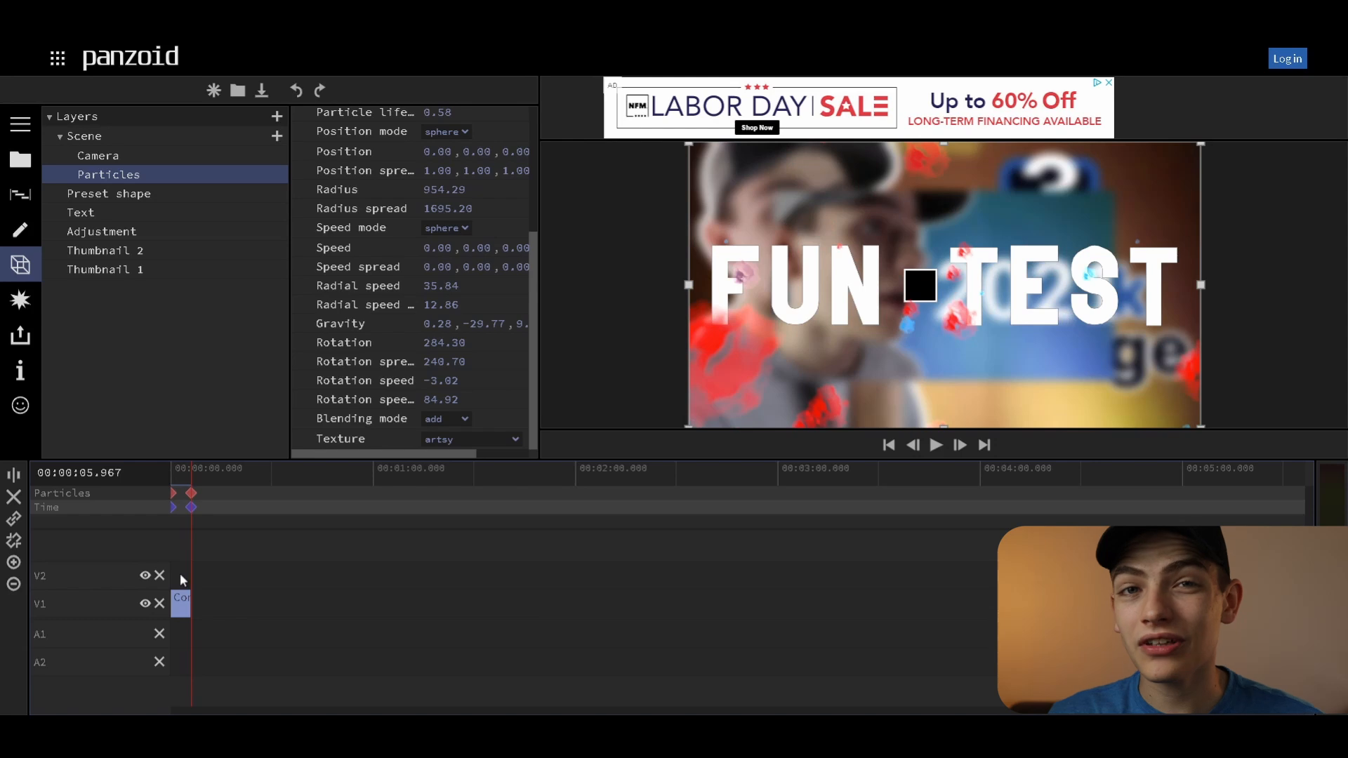
click(108, 135)
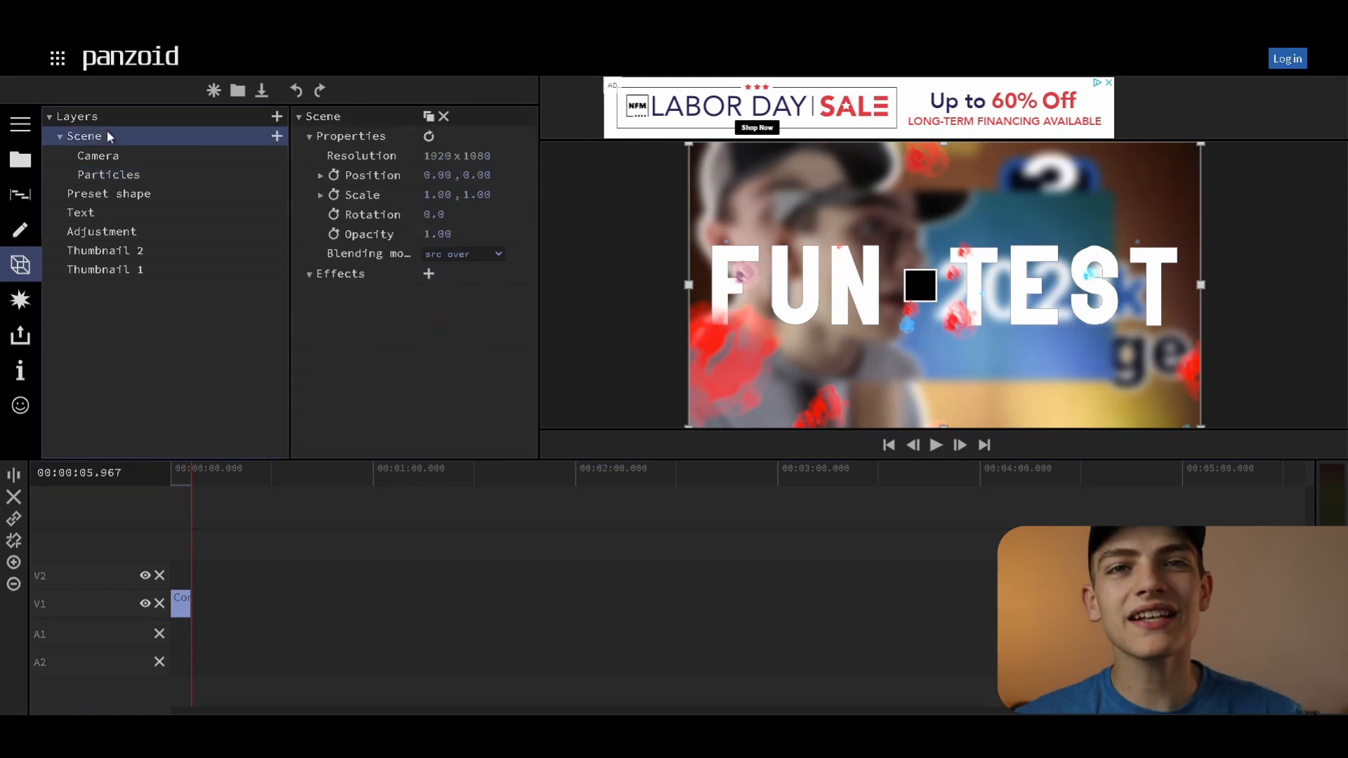